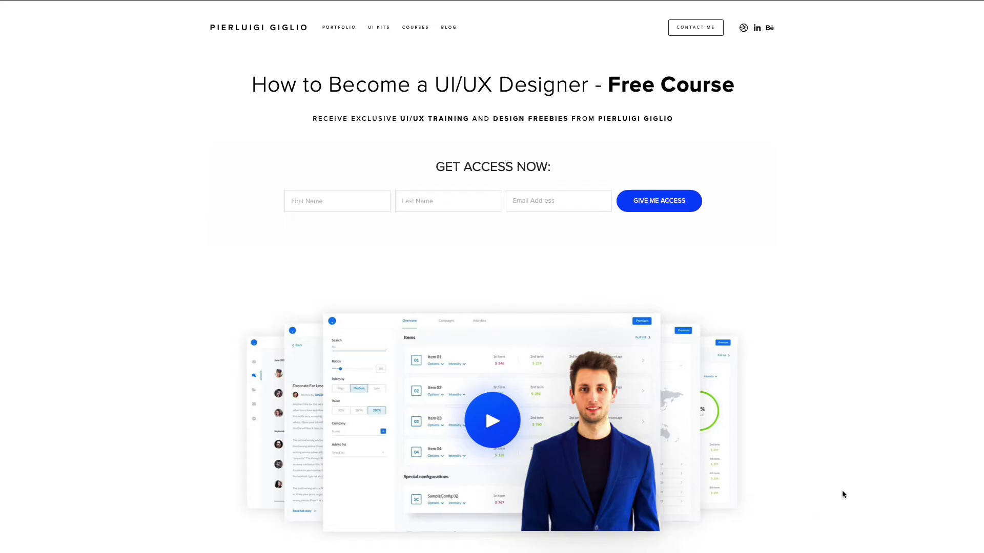
# - Scroll the course landing page past the sign-up forms to the Free Source Files example grid
pyautogui.scroll(-5, 841, 491)
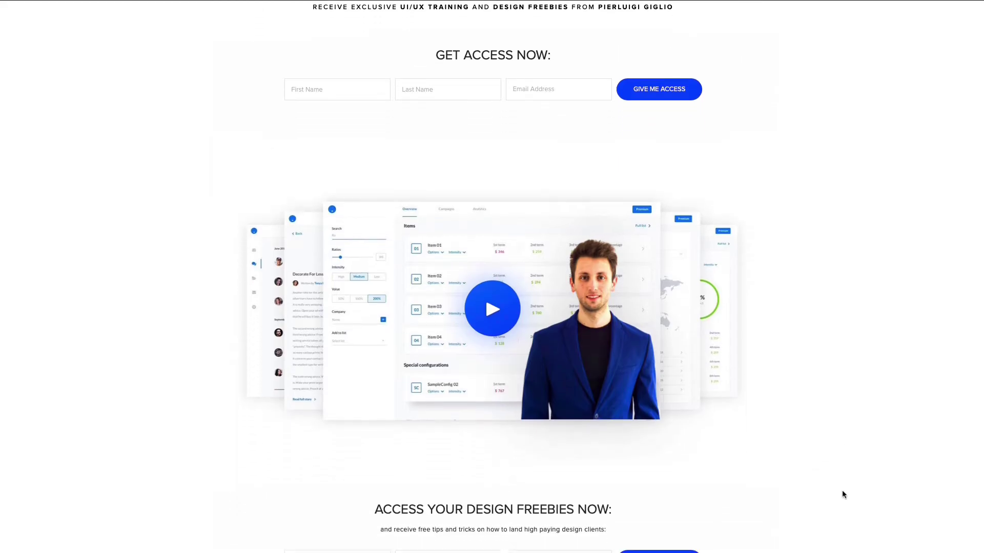
pyautogui.scroll(-5, 843, 494)
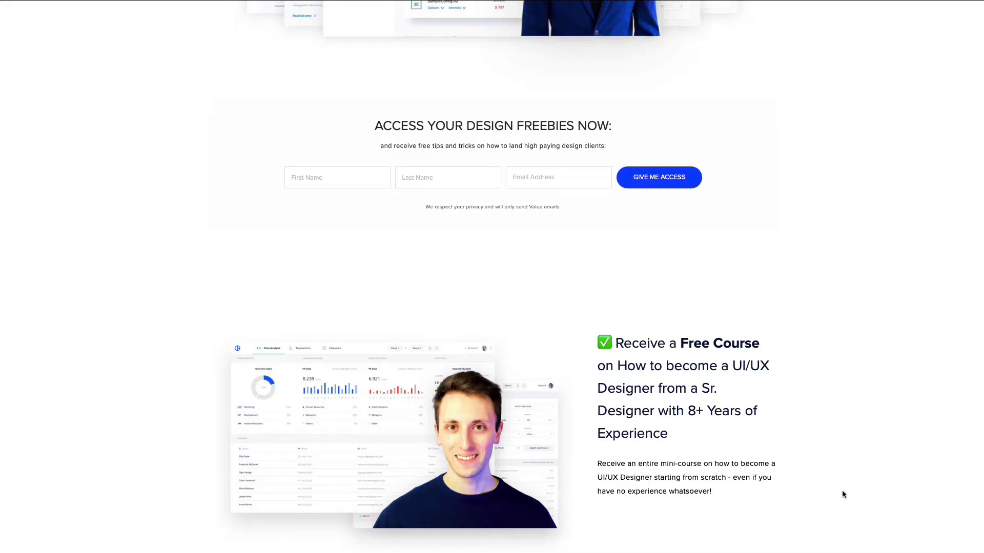
pyautogui.scroll(-8, 842, 495)
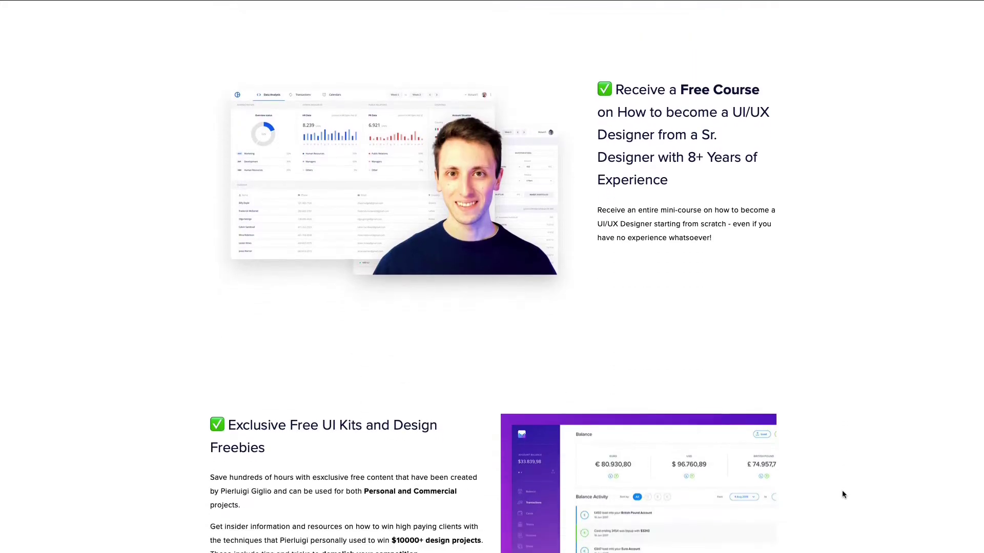
pyautogui.scroll(-13, 842, 493)
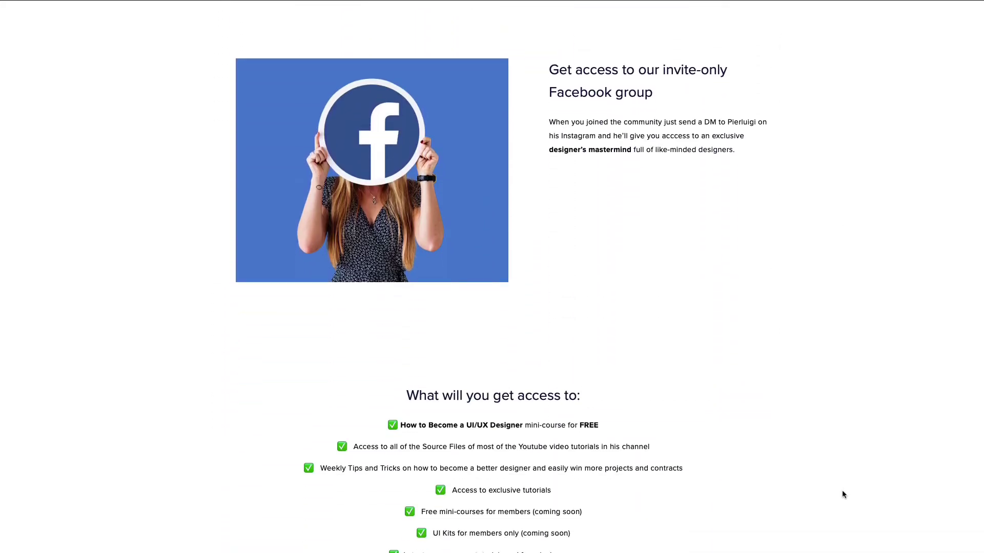
pyautogui.scroll(-10, 843, 495)
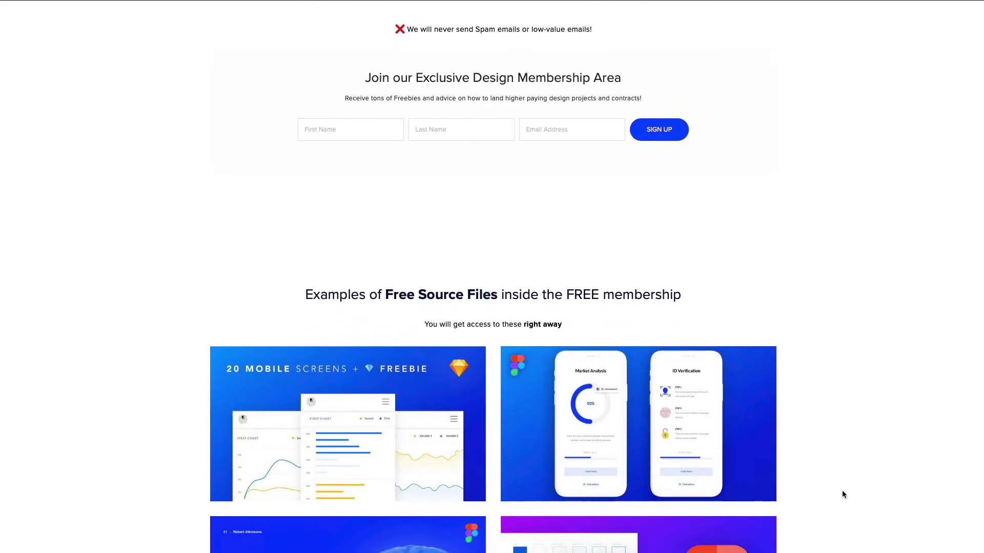
pyautogui.scroll(-3, 843, 494)
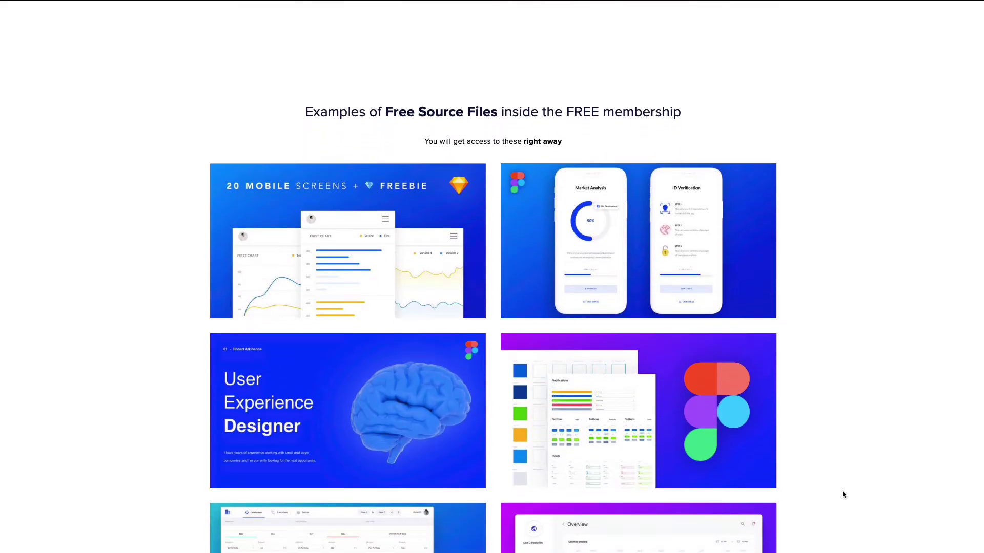
pyautogui.scroll(-6, 843, 494)
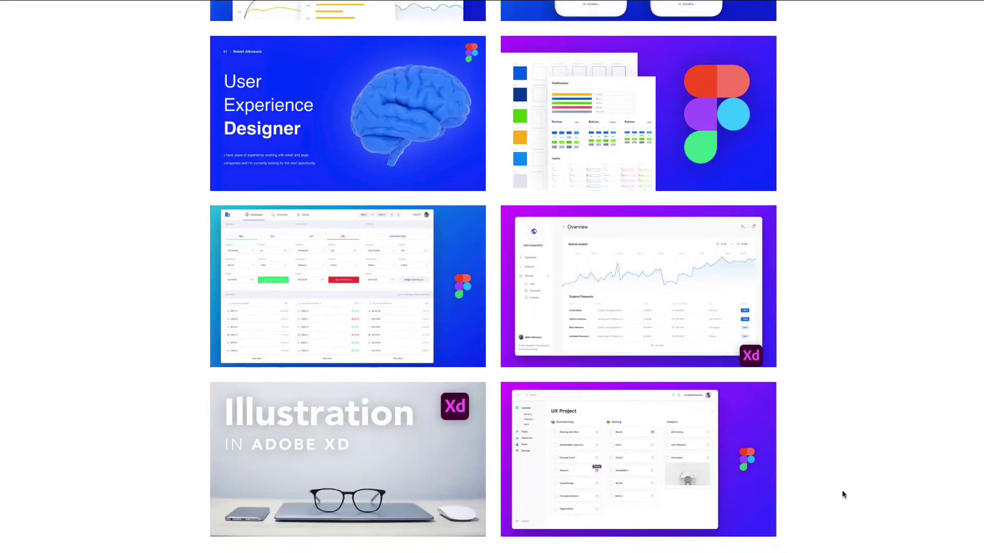
pyautogui.scroll(-1, 843, 495)
pyautogui.scroll(-1, 844, 494)
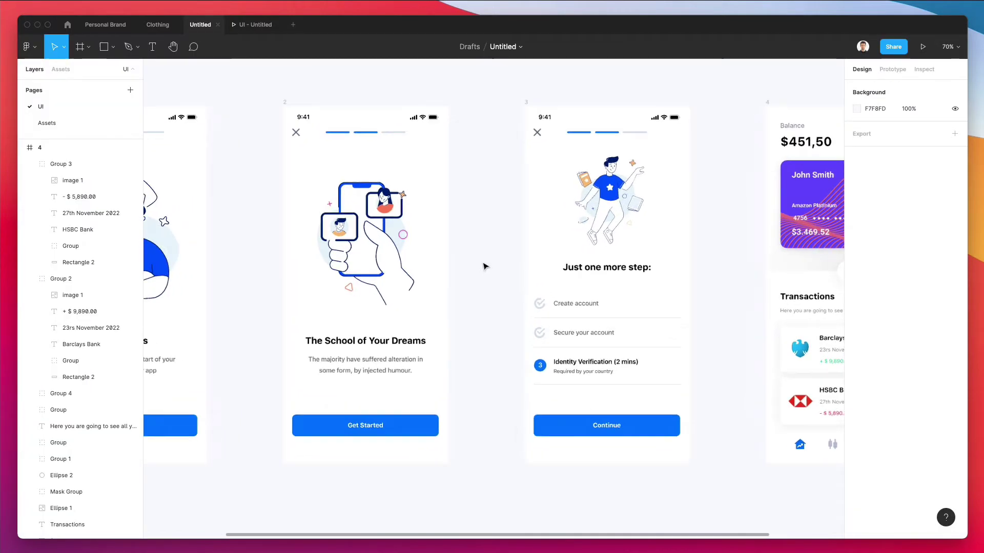
# - Zoom the canvas out to about 57% so frames 1–4 fit in the window
pyautogui.scroll(1, 455, 200)
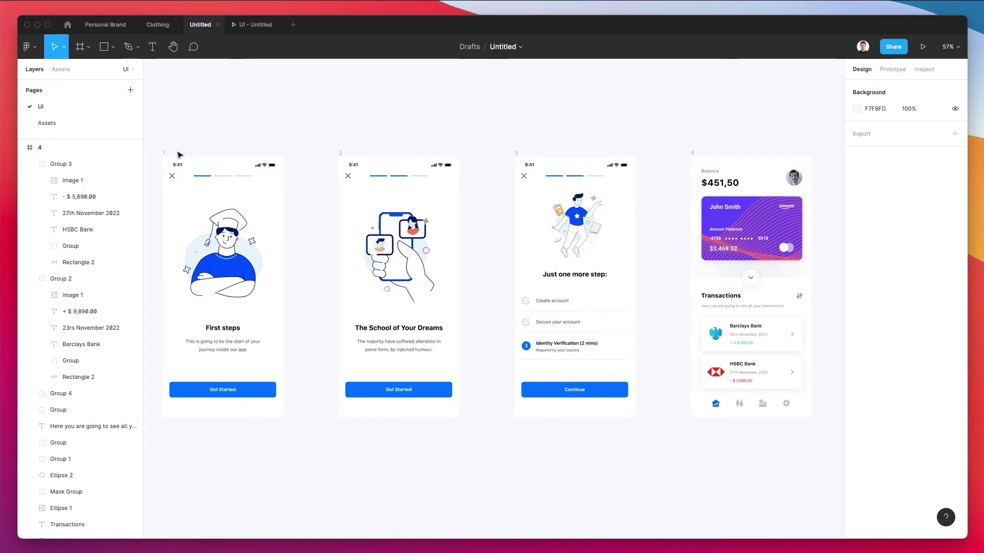
# - In Prototype mode, connect frame 1 to frame 2 as an on-click Smart animate interaction
pyautogui.click(889, 77)
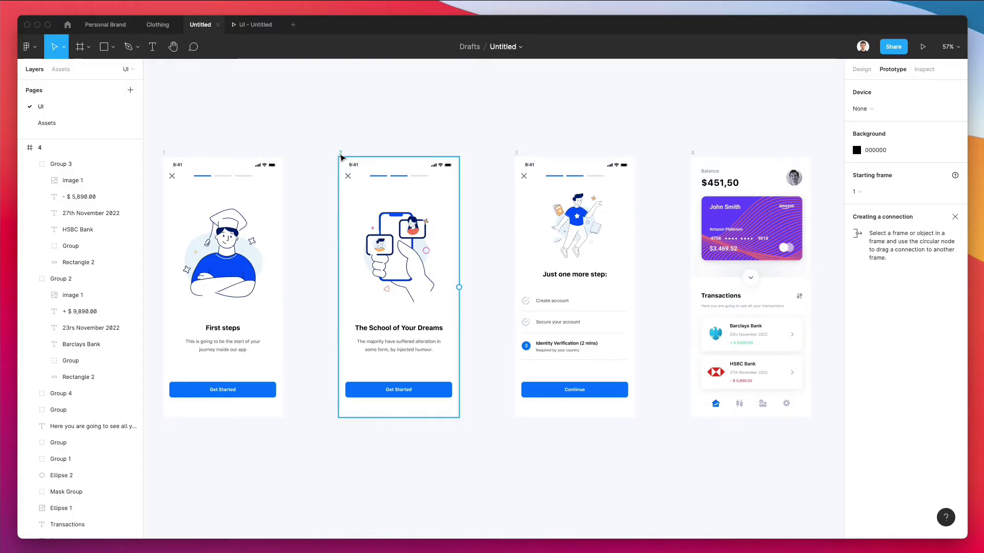
pyautogui.hscroll(-2, 343, 157)
pyautogui.click(187, 158)
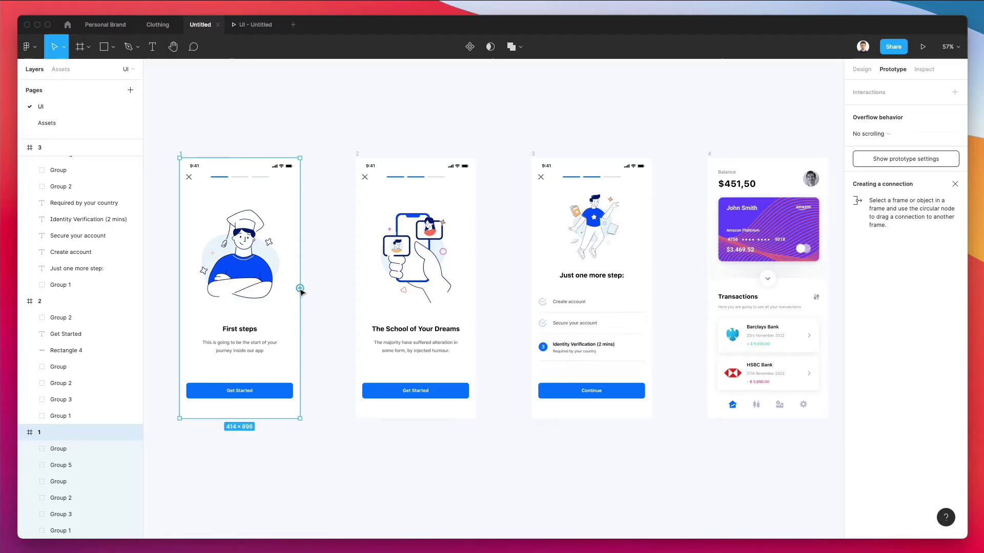
pyautogui.moveTo(300, 288); pyautogui.dragTo(368, 279)
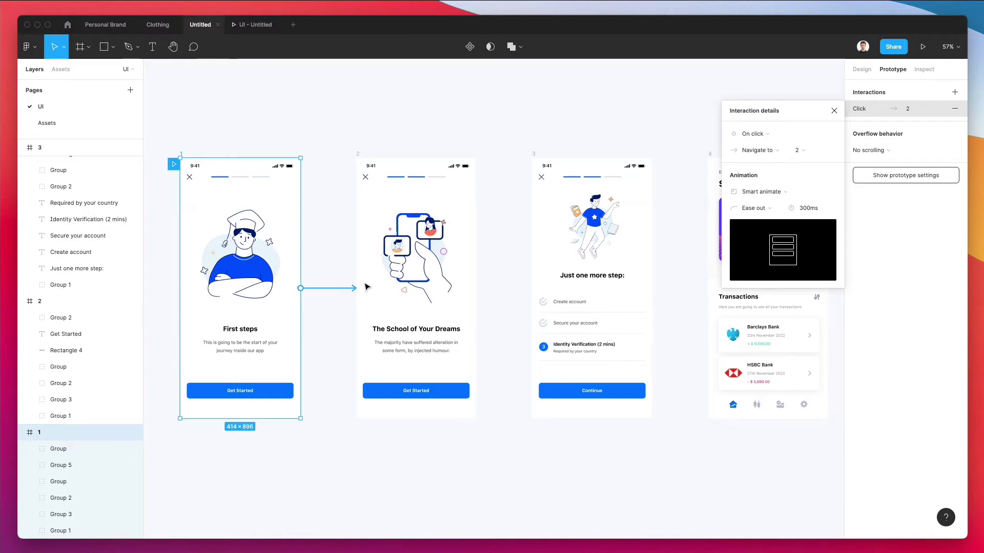
pyautogui.hscroll(-2, 358, 289)
pyautogui.click(834, 111)
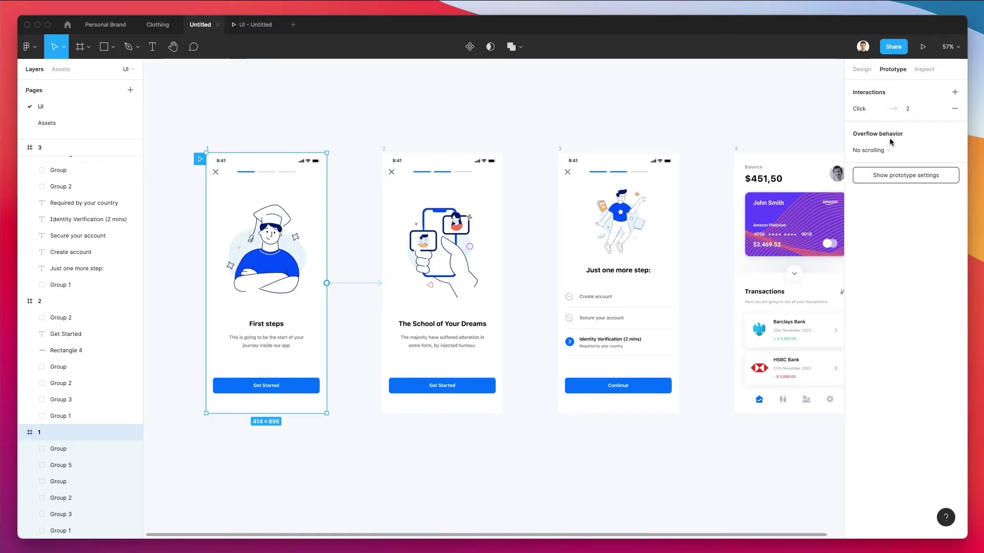
pyautogui.click(880, 176)
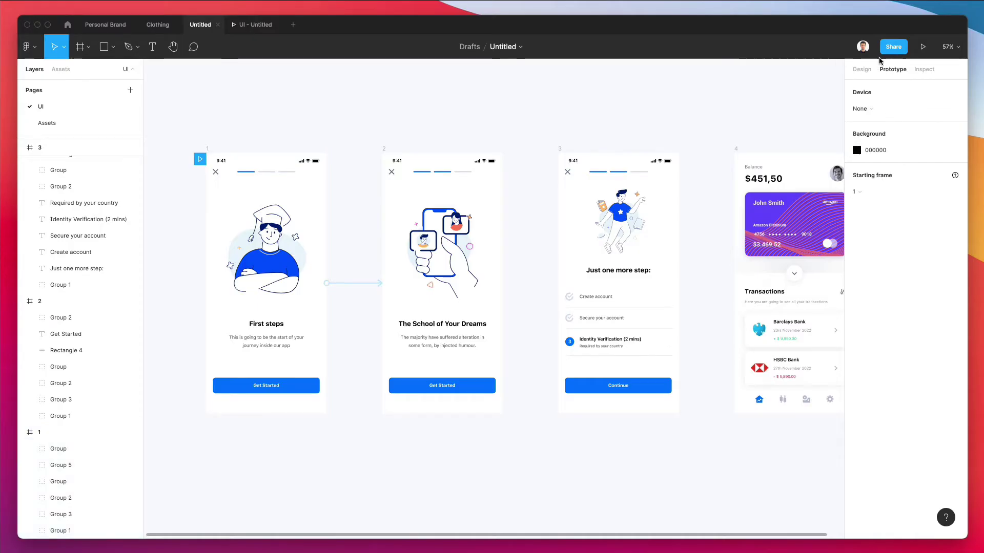
pyautogui.click(920, 50)
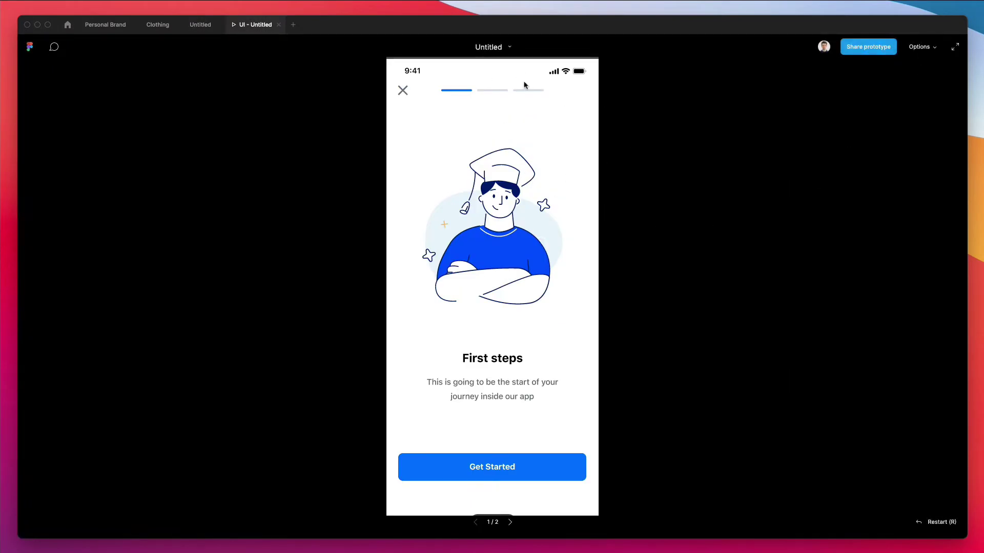
pyautogui.click(203, 24)
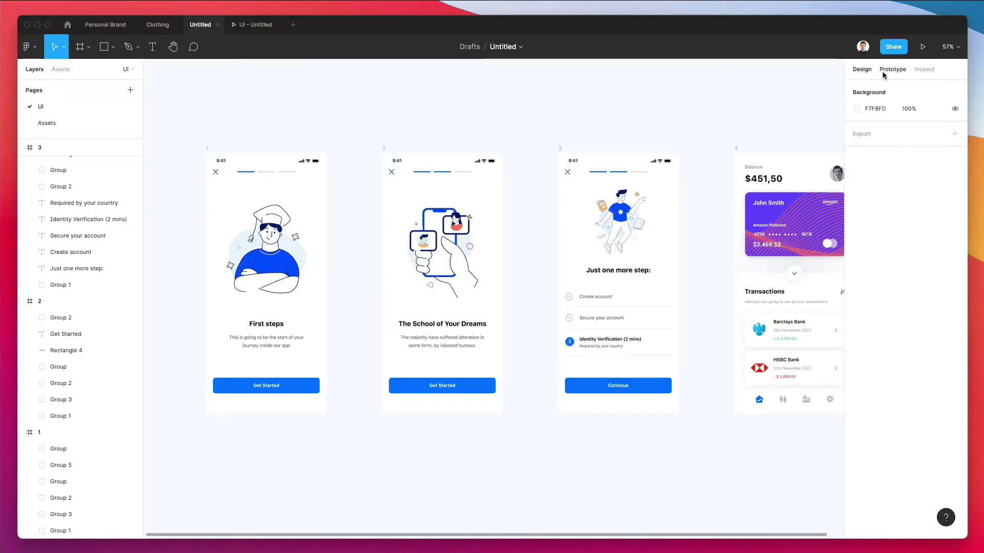
pyautogui.click(218, 150)
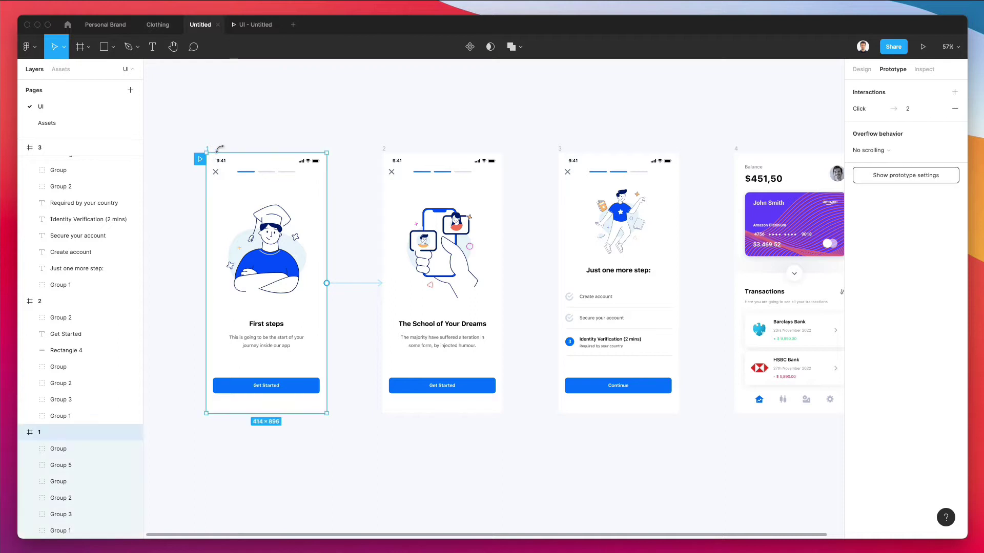
# - Preview the prototype inside an iPhone 11 Pro device frame
pyautogui.click(901, 183)
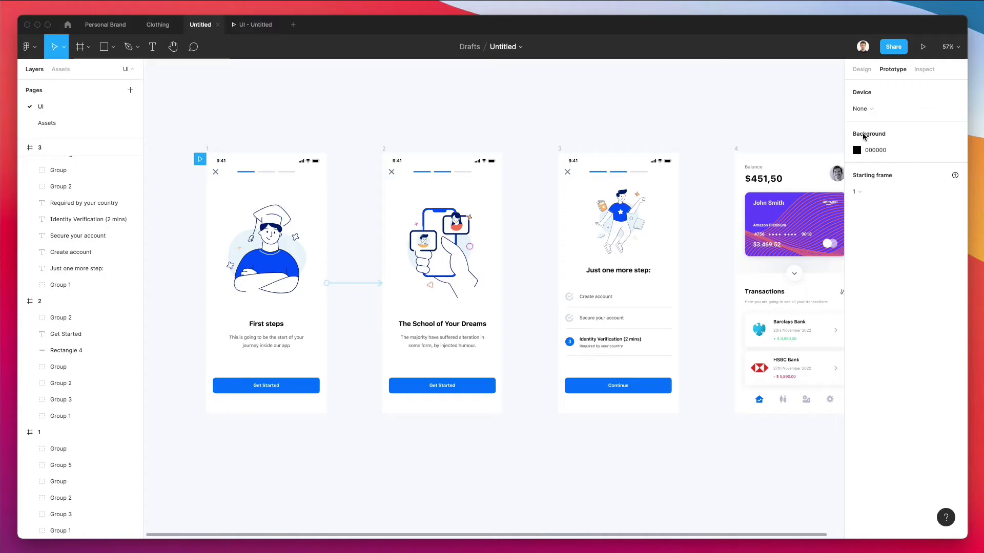
pyautogui.click(863, 113)
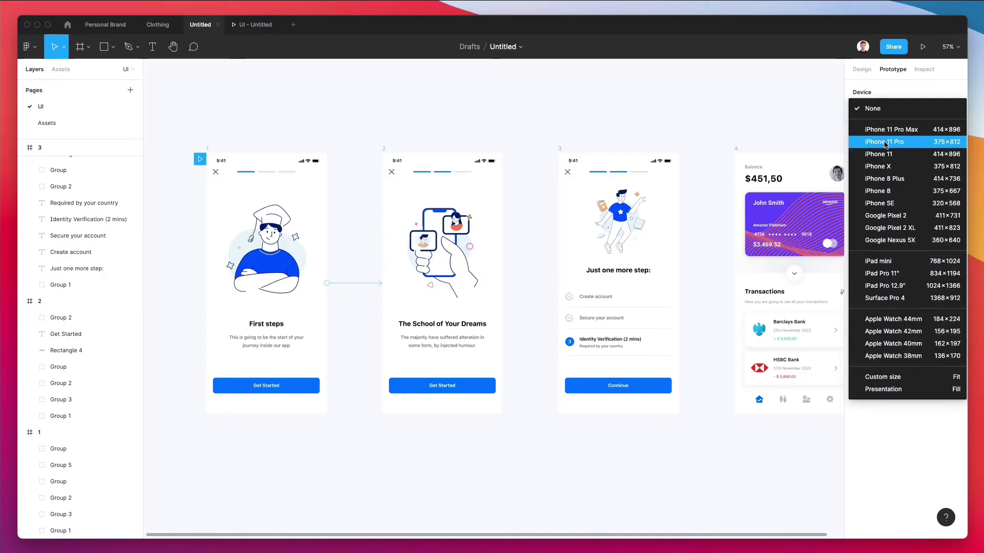
pyautogui.click(885, 145)
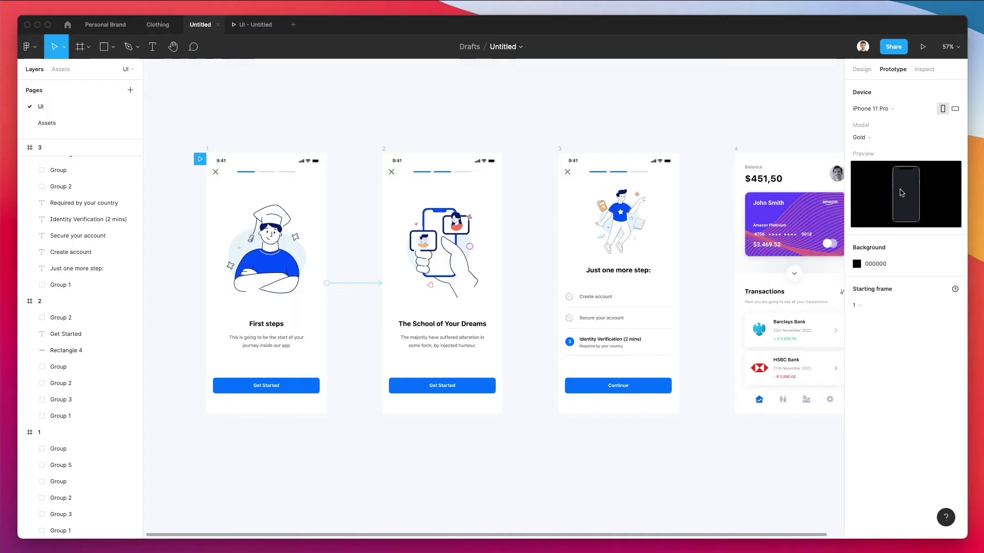
pyautogui.click(922, 47)
pyautogui.scroll(-2, 569, 171)
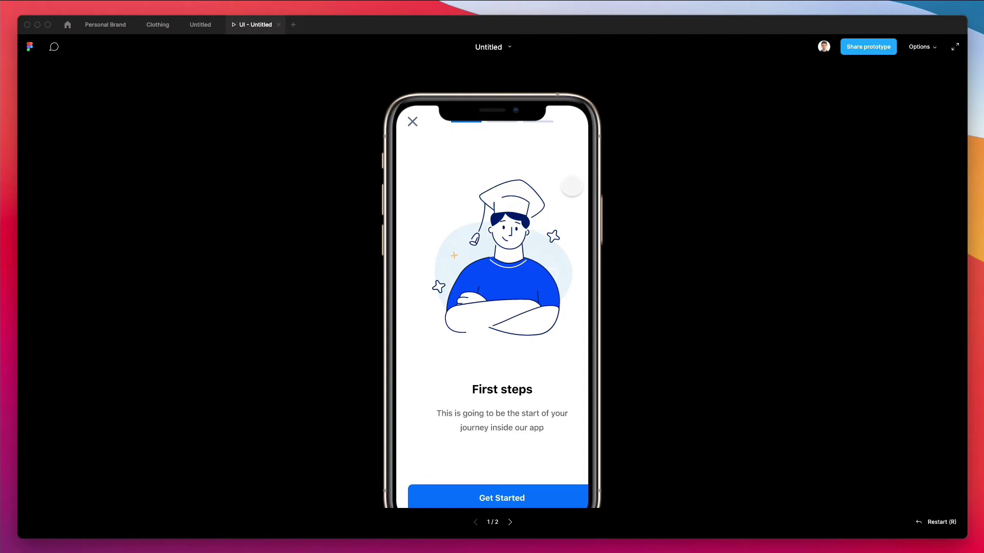
pyautogui.scroll(2, 559, 222)
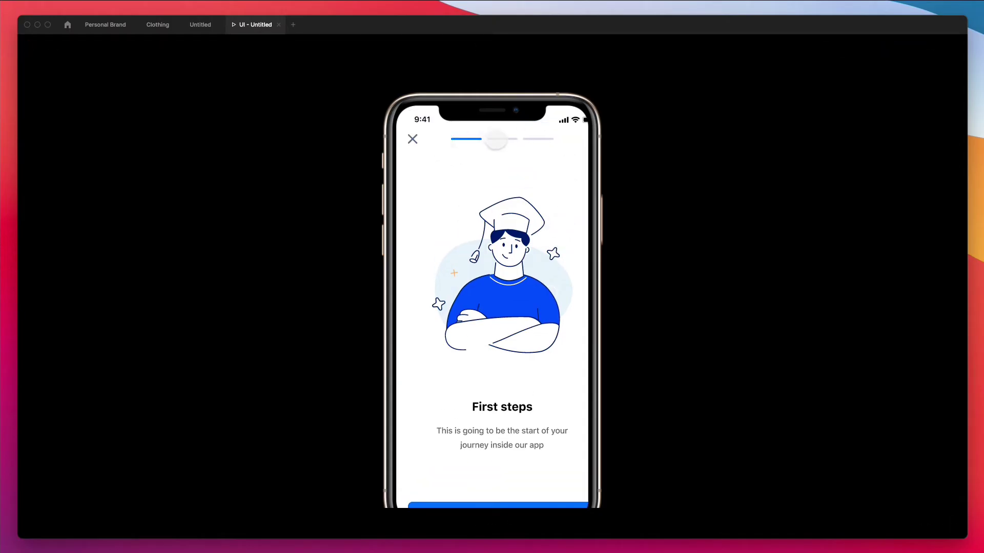
pyautogui.click(201, 27)
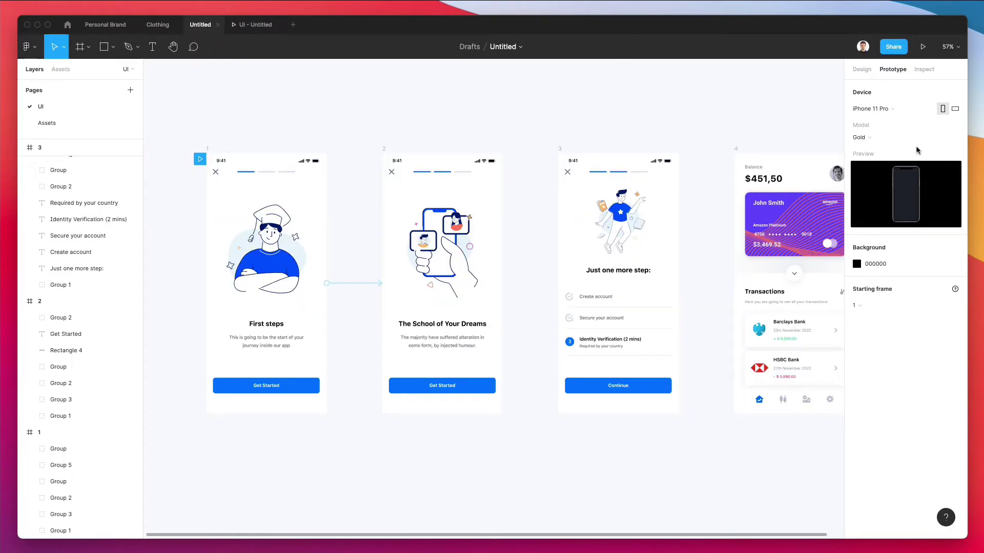
# - Set the device to None and the background to FFFFFF, then preview again
pyautogui.click(883, 108)
pyautogui.click(879, 73)
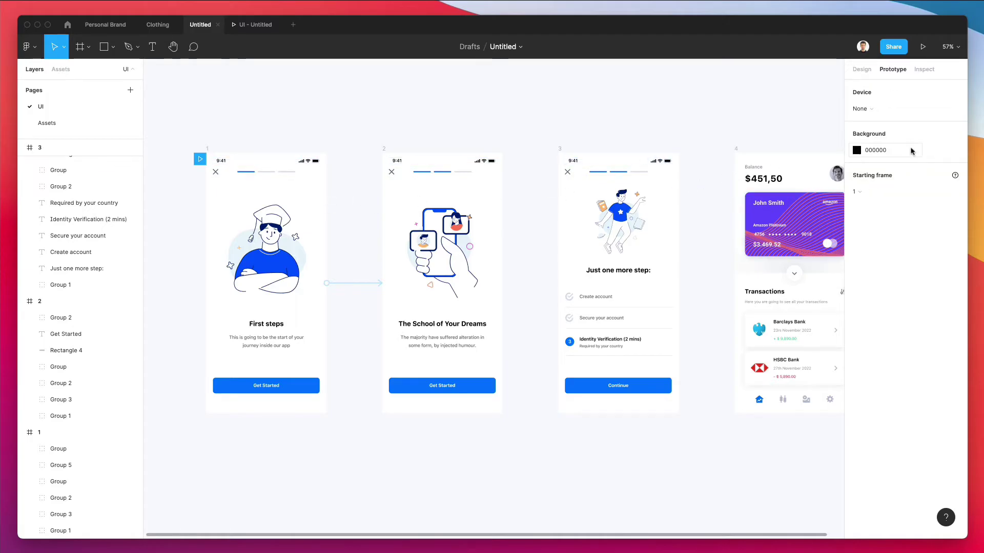
pyautogui.click(856, 150)
pyautogui.write('FFFFFF')
pyautogui.press('Return')
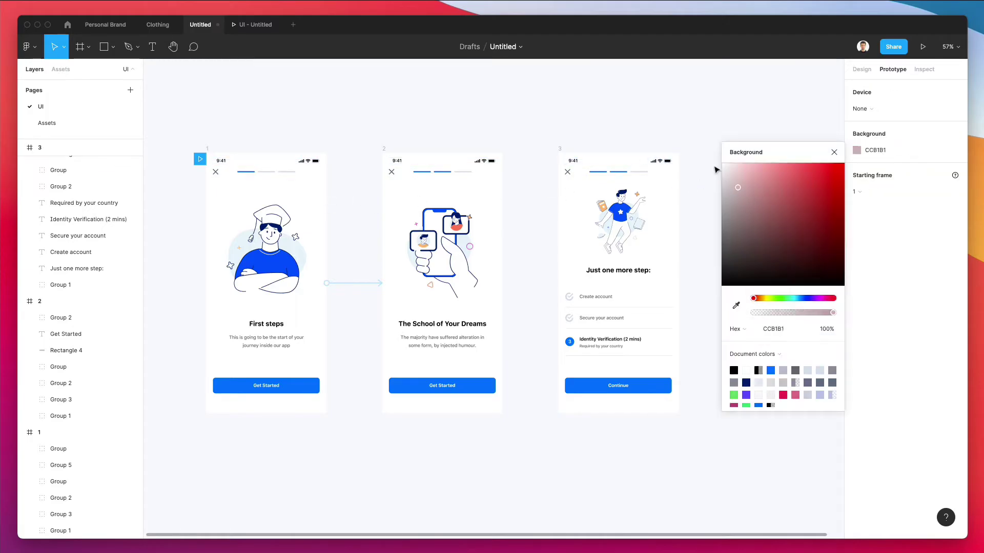
pyautogui.click(888, 222)
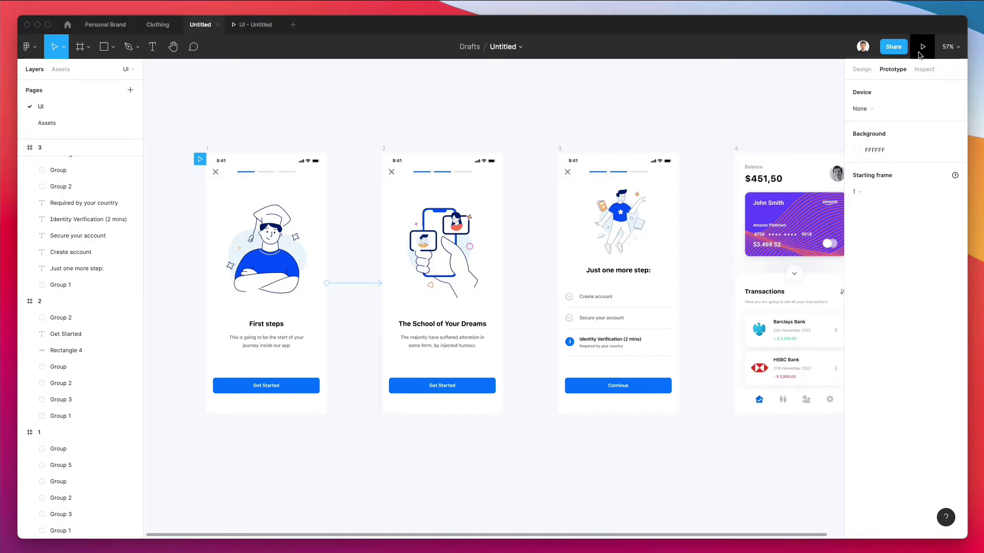
pyautogui.click(922, 47)
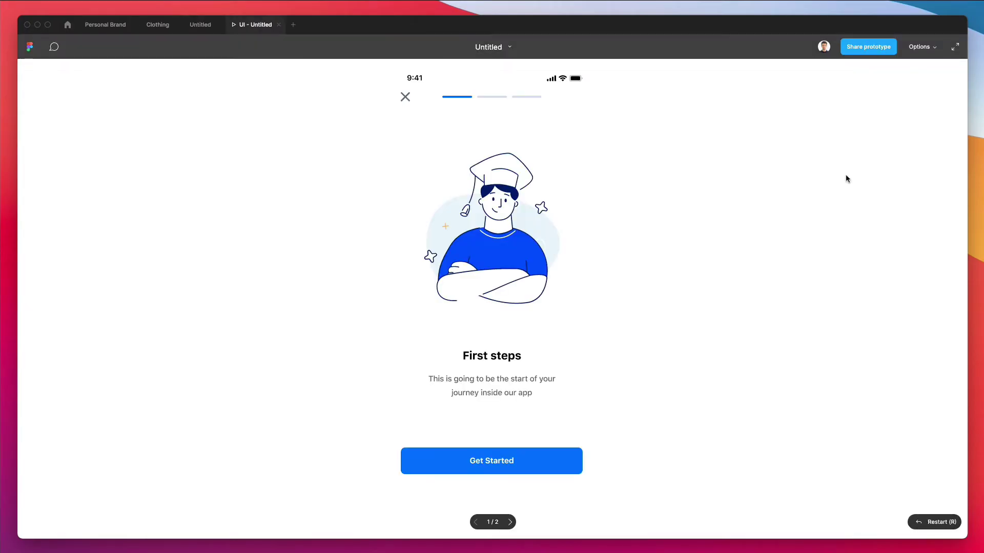
pyautogui.click(199, 25)
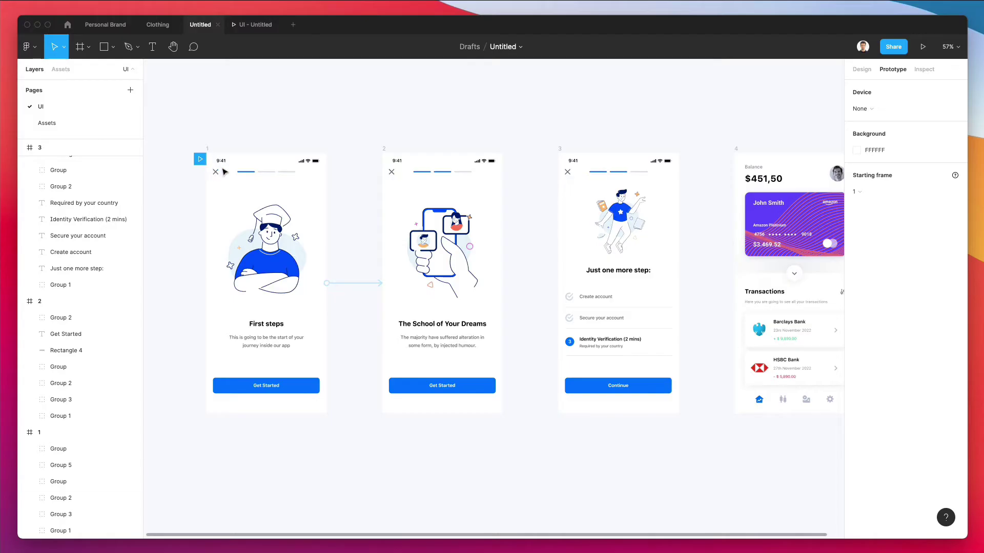
# - Make frame 4, the banking home screen, the starting frame and preview it
pyautogui.click(855, 192)
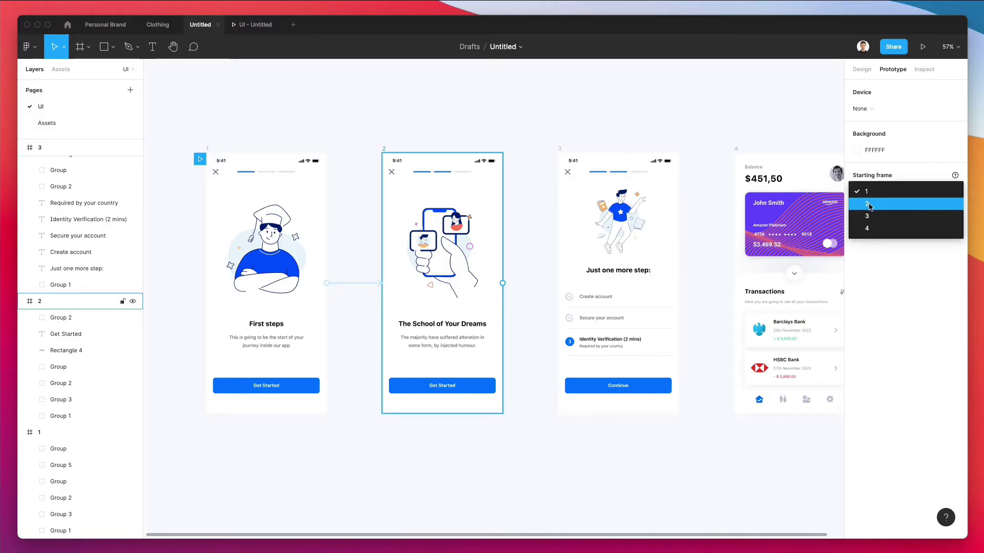
pyautogui.click(867, 228)
pyautogui.hscroll(2, 715, 212)
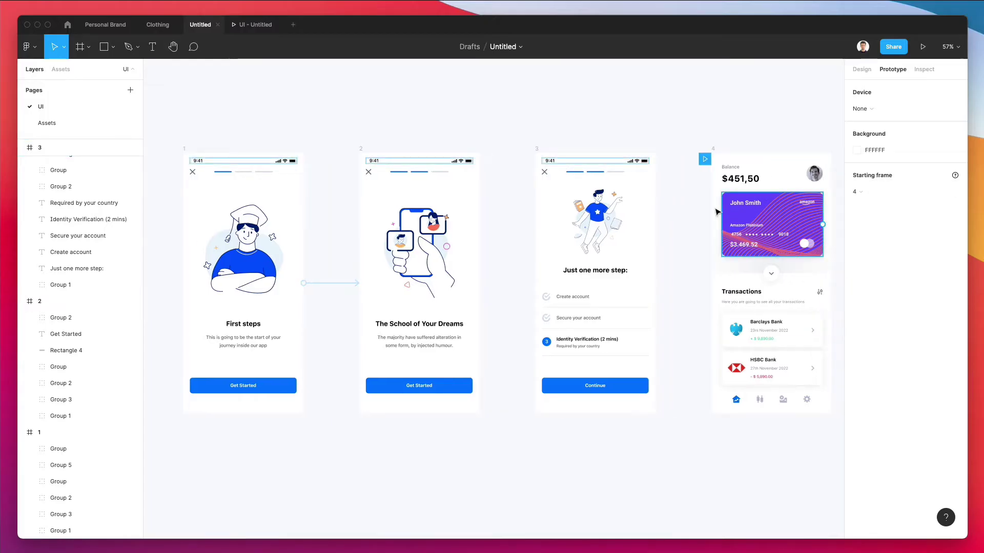
pyautogui.click(922, 46)
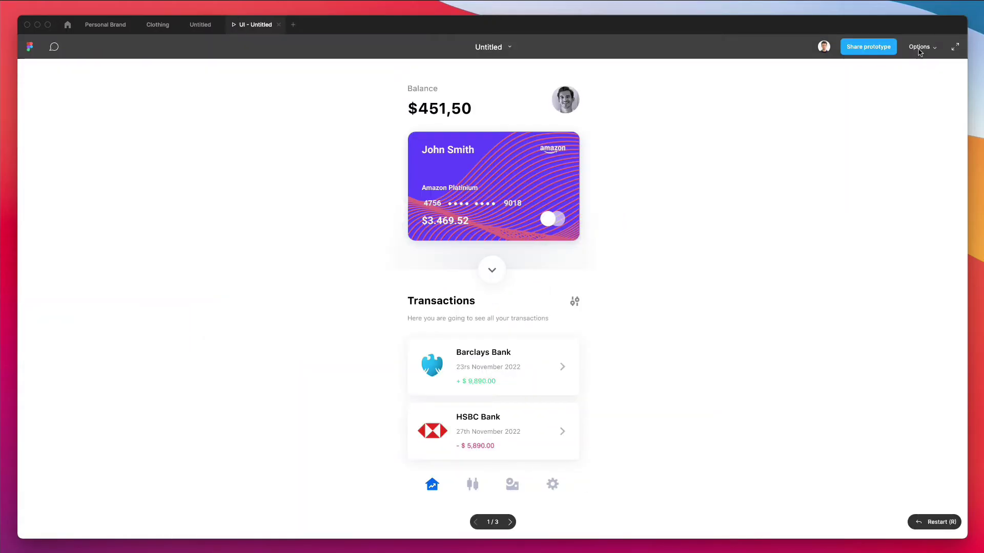
pyautogui.click(200, 24)
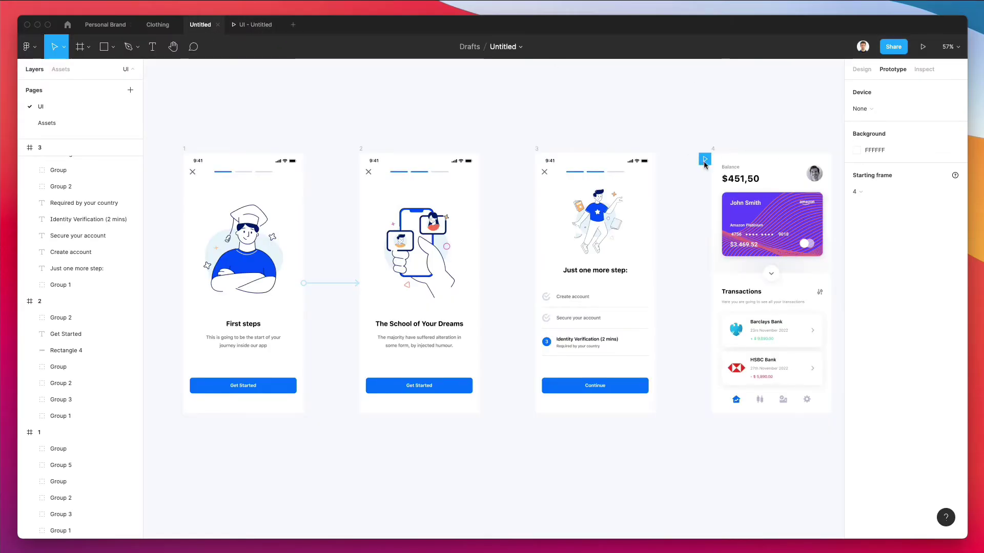
# - Move the flow-start marker onto frame 3 and preview the prototype from there
pyautogui.moveTo(704, 162)
pyautogui.mouseDown()
pyautogui.moveTo(614, 151)
pyautogui.moveTo(529, 165)
pyautogui.mouseUp()
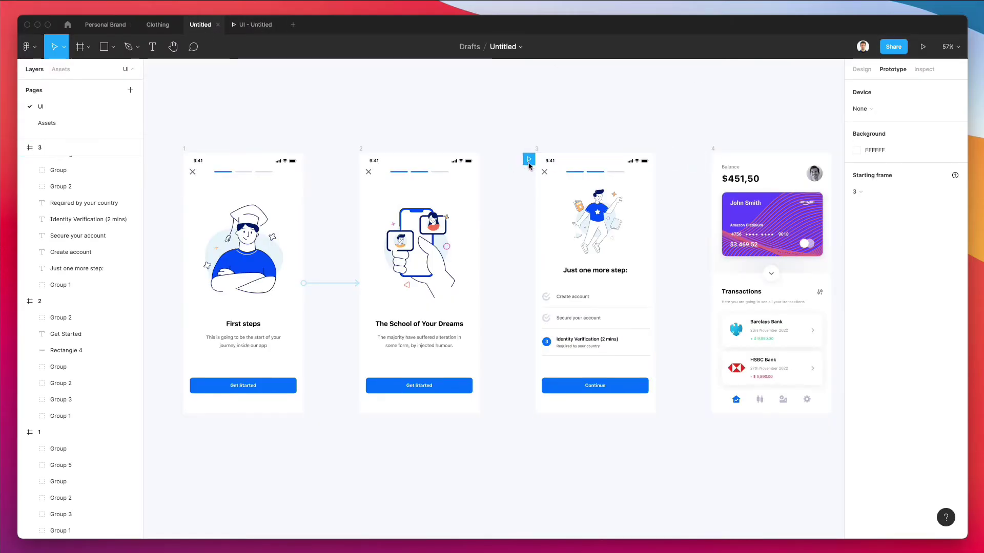
pyautogui.click(922, 47)
pyautogui.click(193, 30)
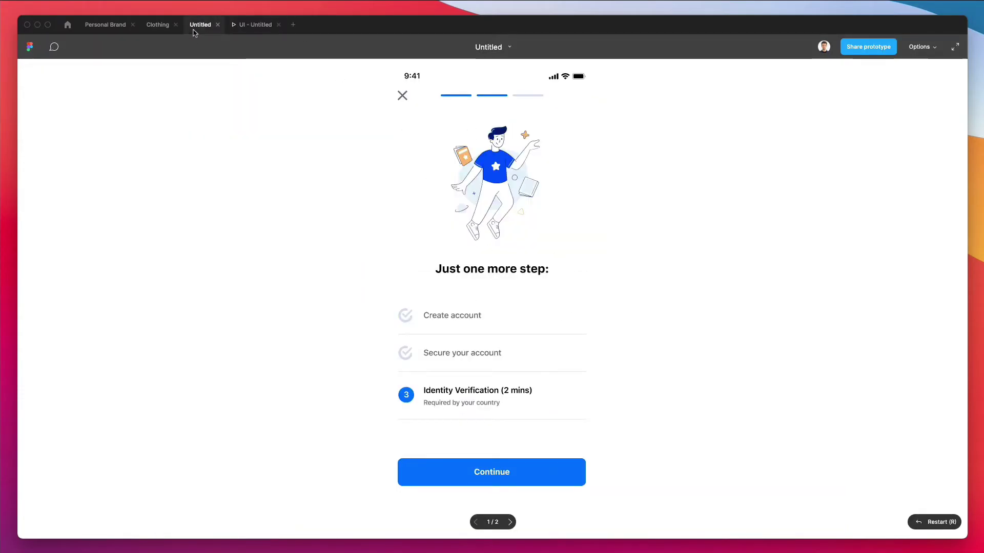
# - Delete frame 1's click connection to screen 2
pyautogui.click(185, 149)
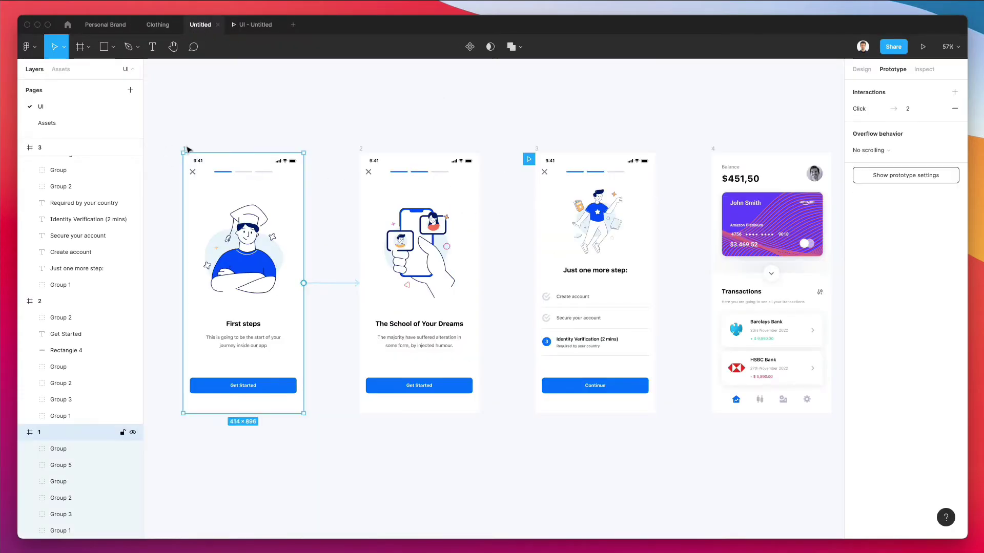
pyautogui.scroll(5, 226, 198)
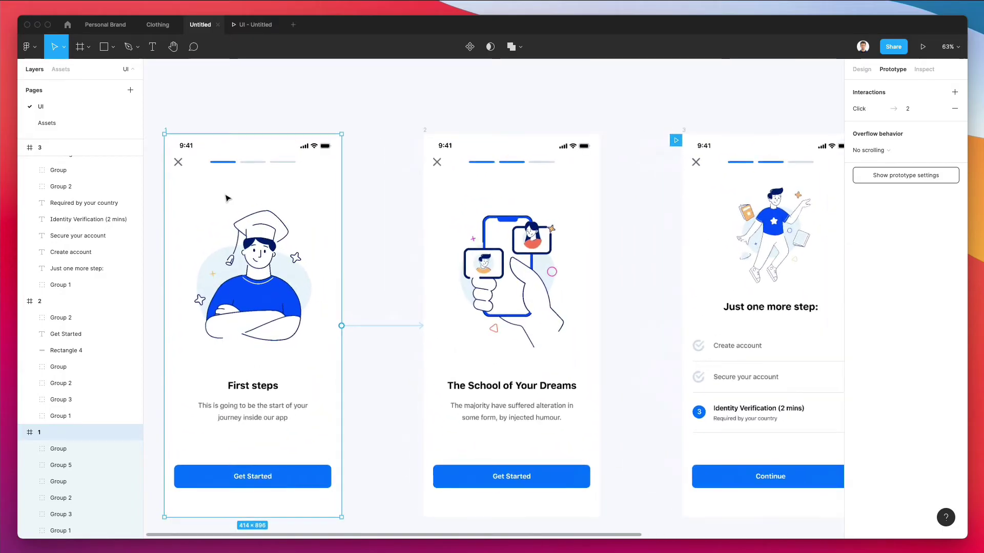
pyautogui.hscroll(-3, 287, 225)
pyautogui.scroll(2, 324, 243)
pyautogui.scroll(-1, 353, 303)
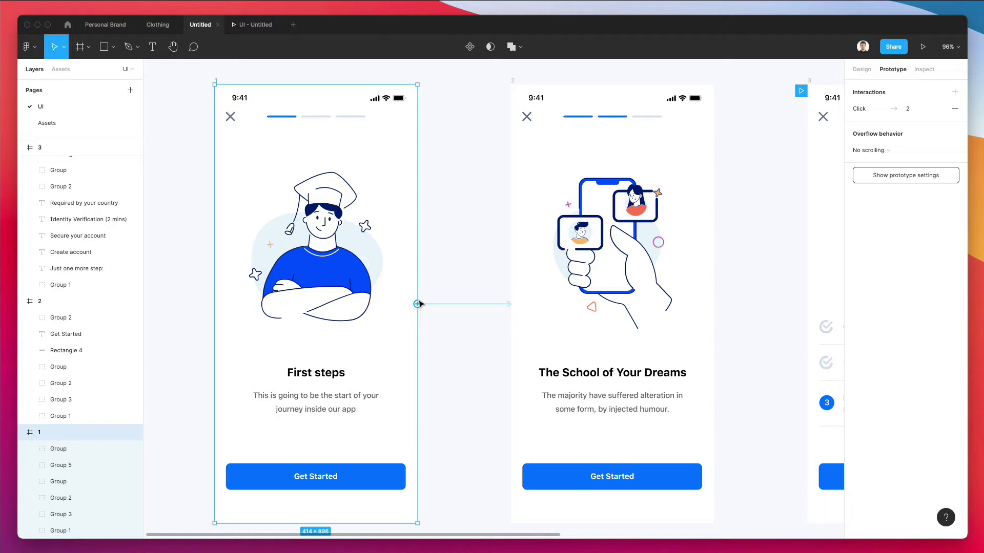
pyautogui.moveTo(418, 304)
pyautogui.mouseDown()
pyautogui.moveTo(449, 340)
pyautogui.moveTo(432, 307)
pyautogui.mouseUp()
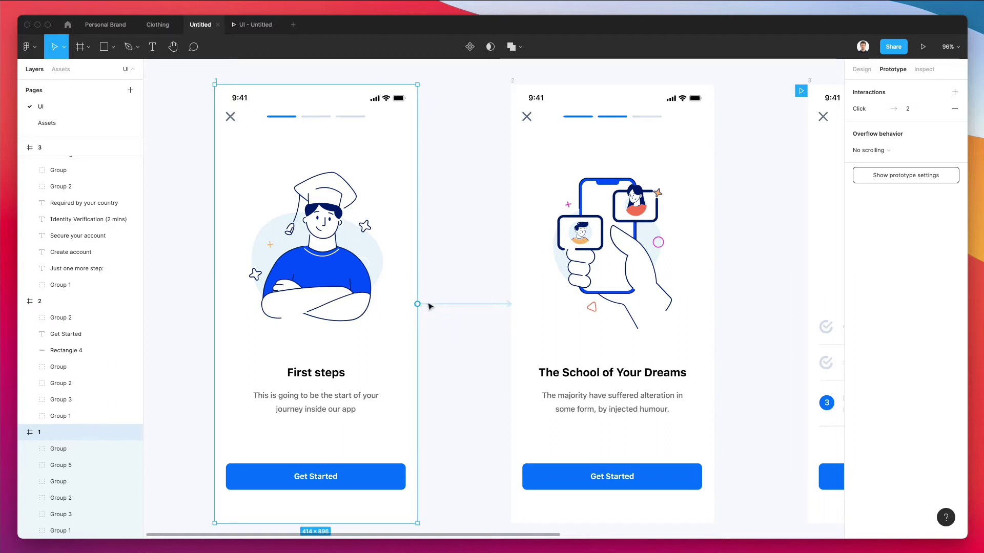
pyautogui.click(444, 309)
pyautogui.click(443, 309)
pyautogui.press('Delete')
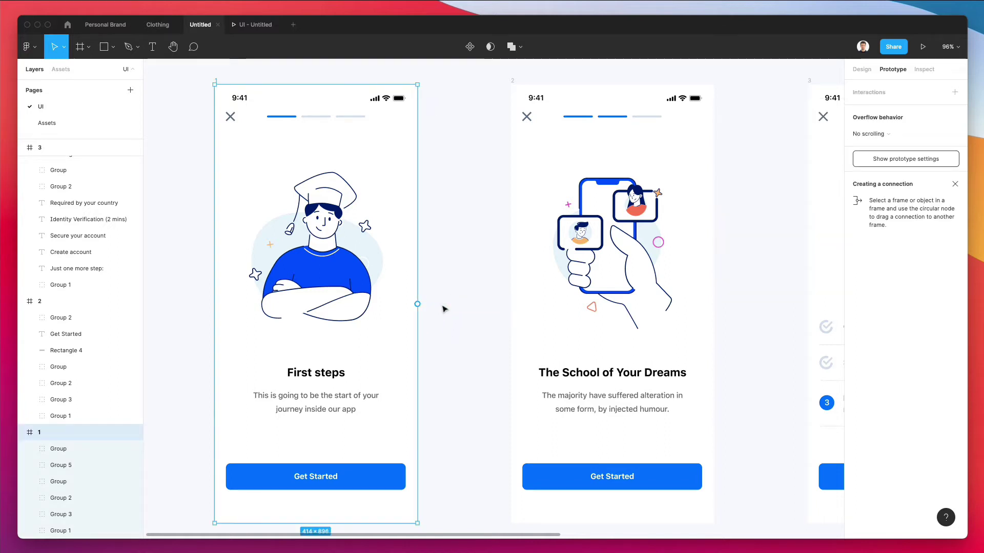
# - Link the First steps Get Started button to frame 2 and reset zoom to 100%
pyautogui.scroll(-3, 444, 307)
pyautogui.scroll(3, 264, 376)
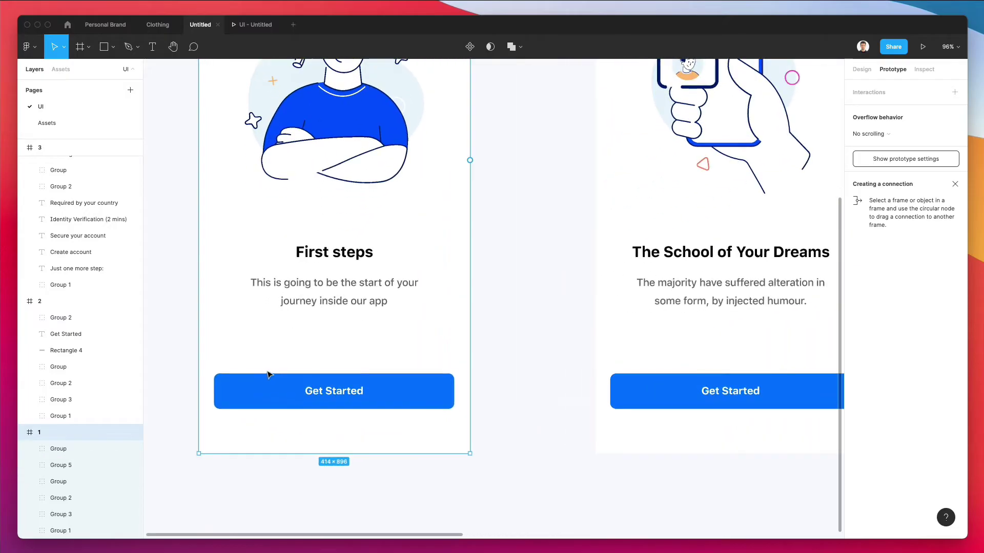
pyautogui.click(268, 380)
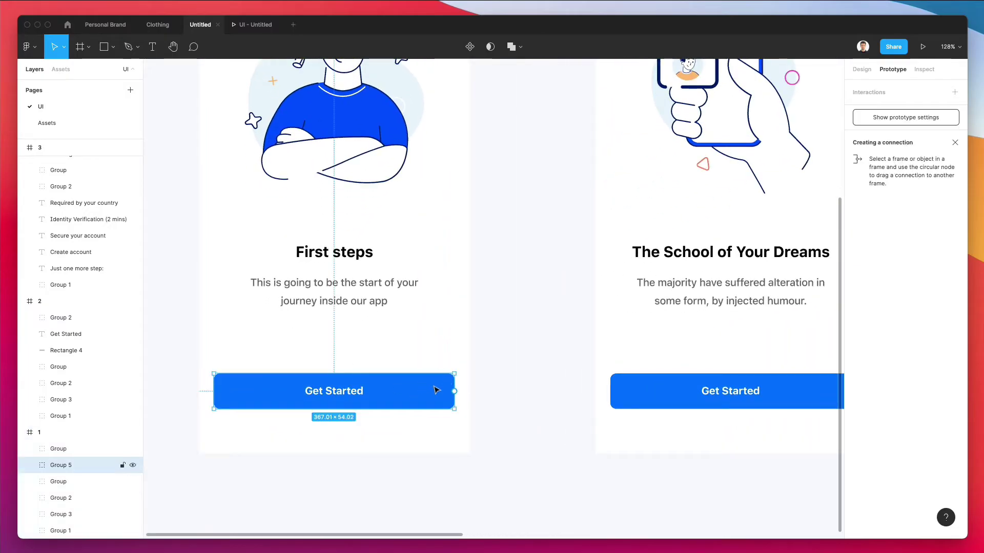
pyautogui.moveTo(454, 391); pyautogui.dragTo(630, 267)
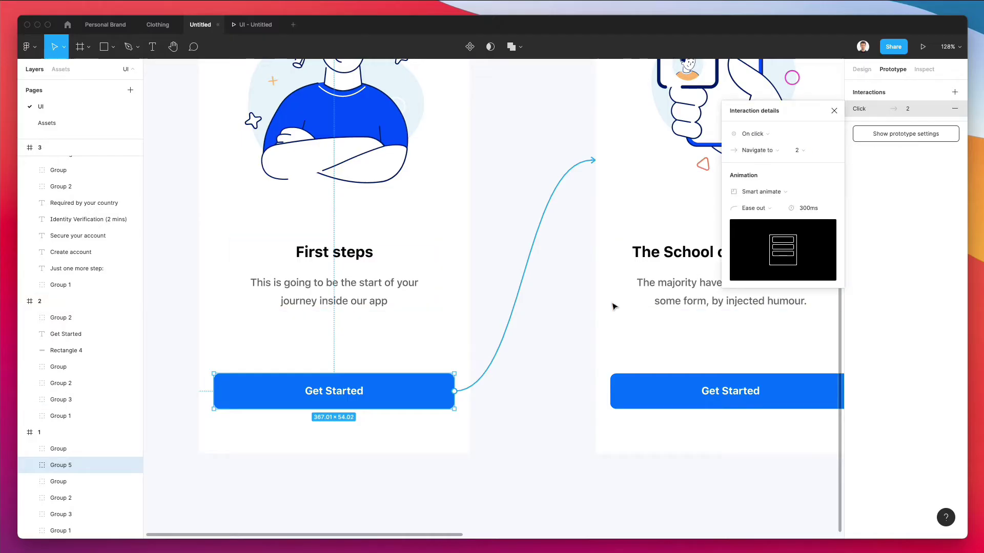
pyautogui.hotkey('shift', '0')
pyautogui.scroll(1, 430, 383)
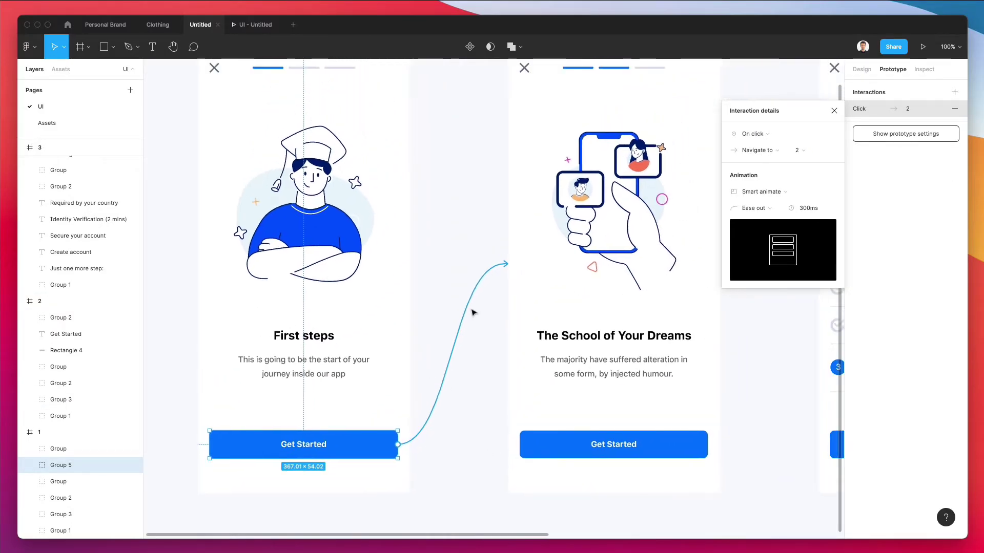
# - Change the Get Started transition animation to Push with the left direction
pyautogui.click(759, 194)
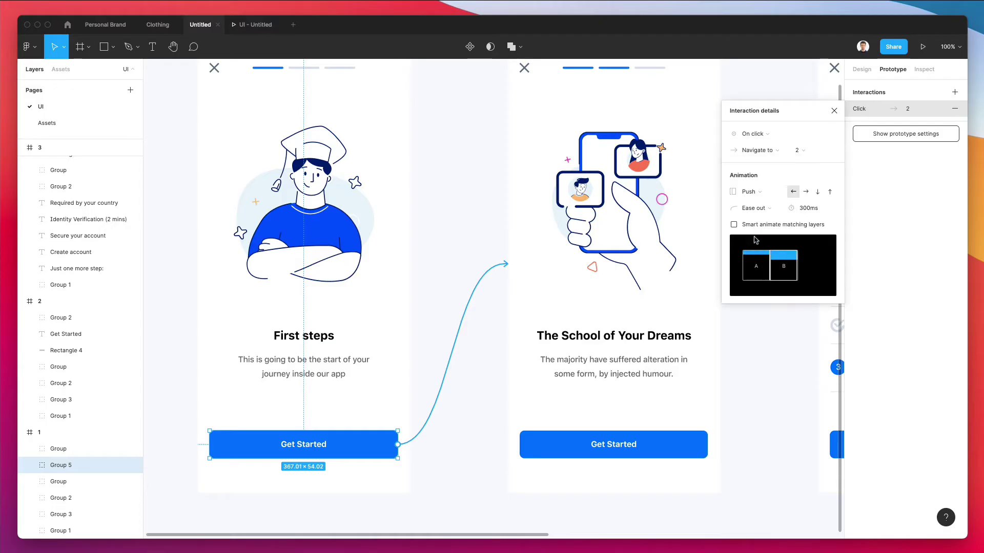
pyautogui.click(756, 239)
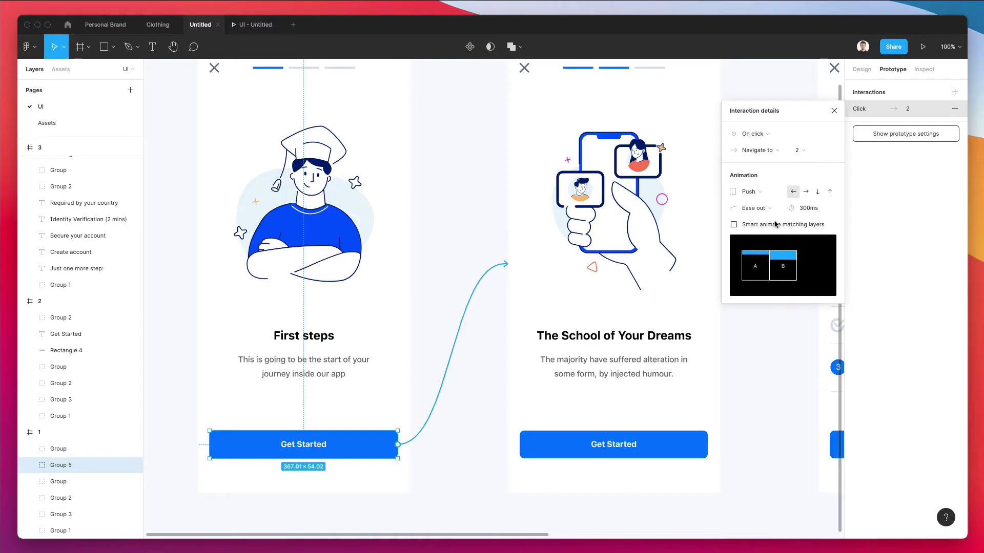
pyautogui.click(805, 192)
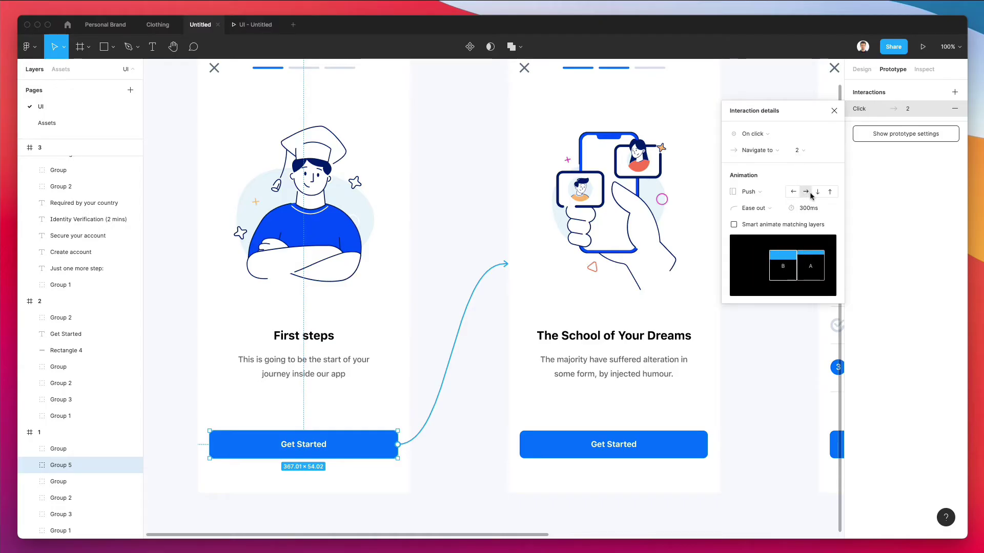
pyautogui.click(816, 192)
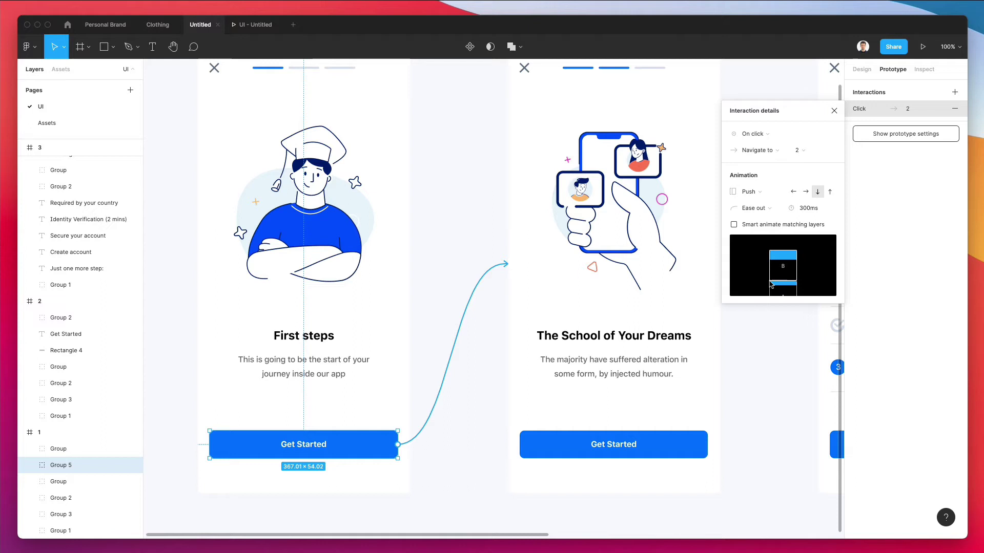
pyautogui.click(793, 192)
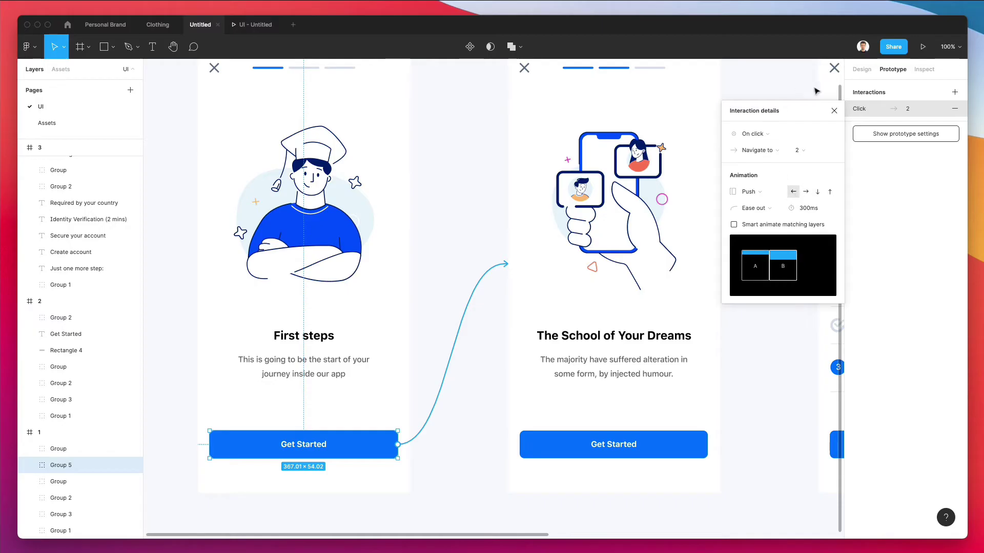
# - Present the prototype and tap Get Started to push to The School of Your Dreams
pyautogui.click(922, 49)
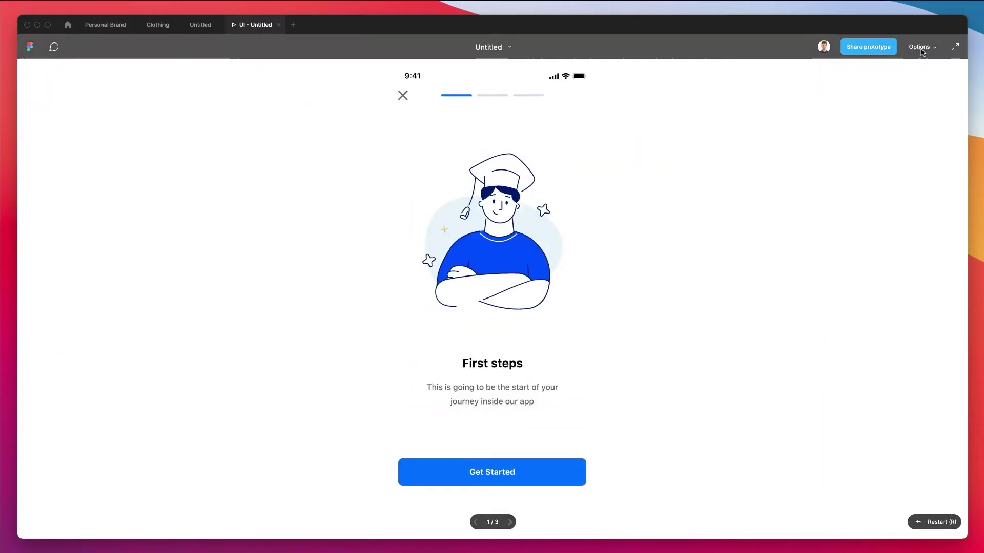
pyautogui.click(528, 473)
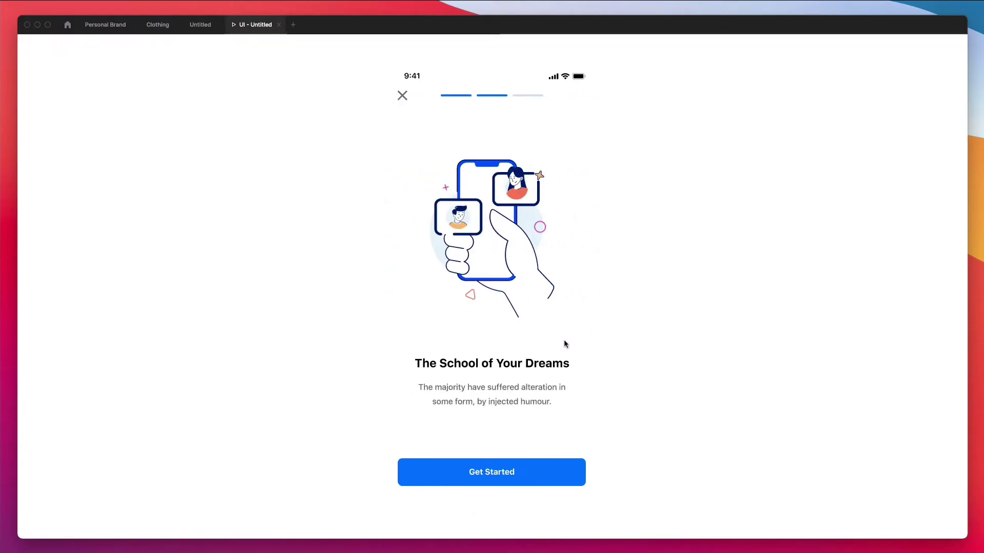
# - Link screen 2's Get Started button to frame 3
pyautogui.click(204, 27)
pyautogui.hscroll(4, 451, 193)
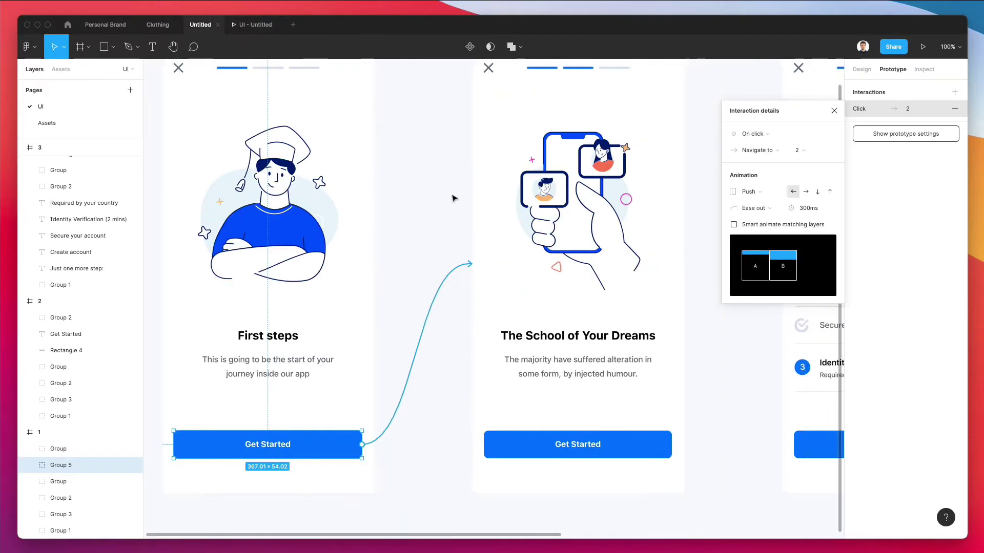
pyautogui.click(831, 112)
pyautogui.click(564, 442)
pyautogui.hscroll(3, 561, 444)
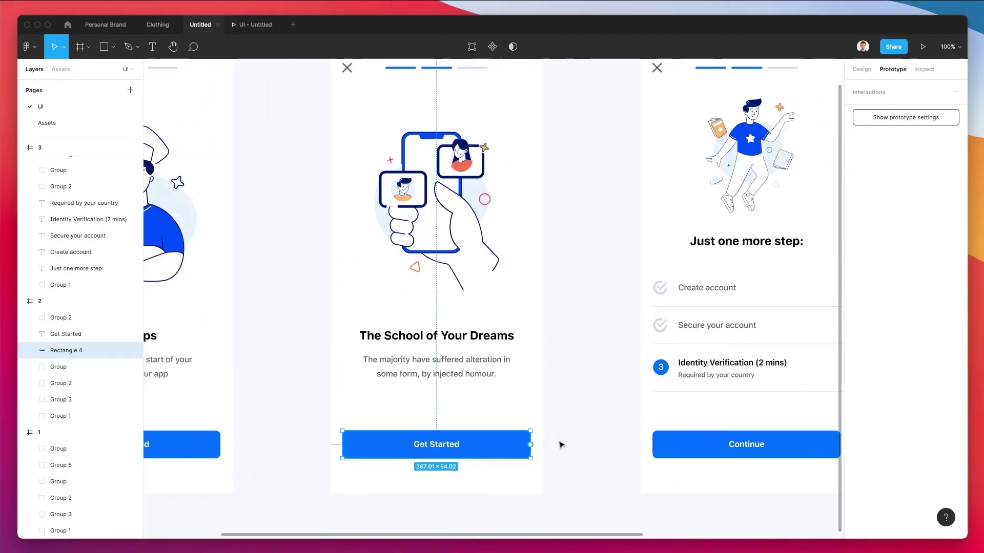
pyautogui.moveTo(530, 444); pyautogui.dragTo(679, 314)
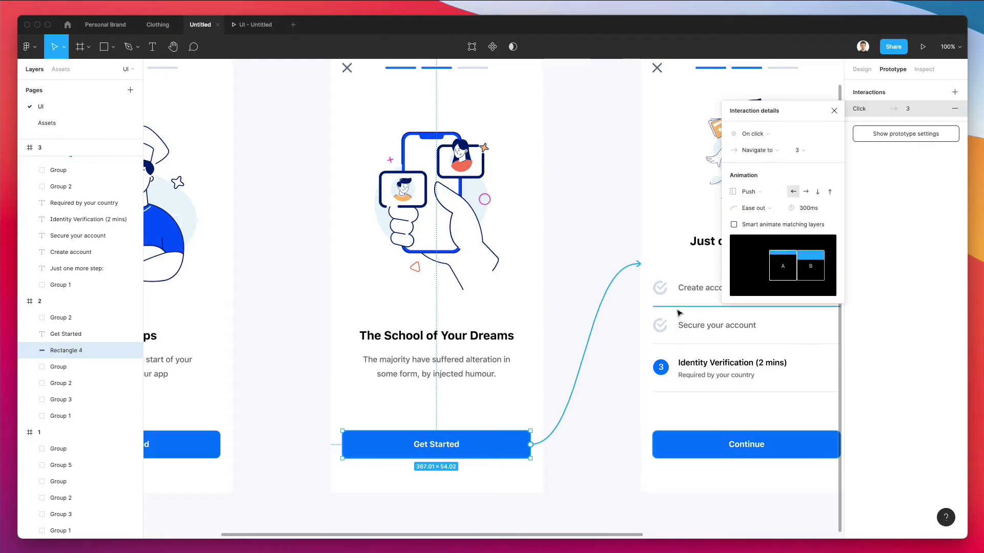
# - Link screen 3's Continue button to frame 4, the banking screen
pyautogui.scroll(-5, 679, 313)
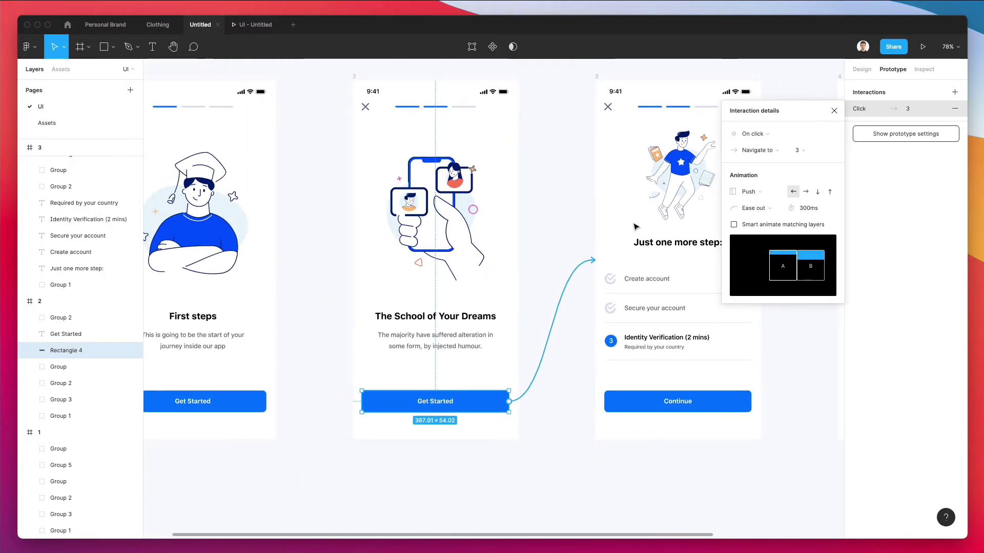
pyautogui.scroll(1, 636, 226)
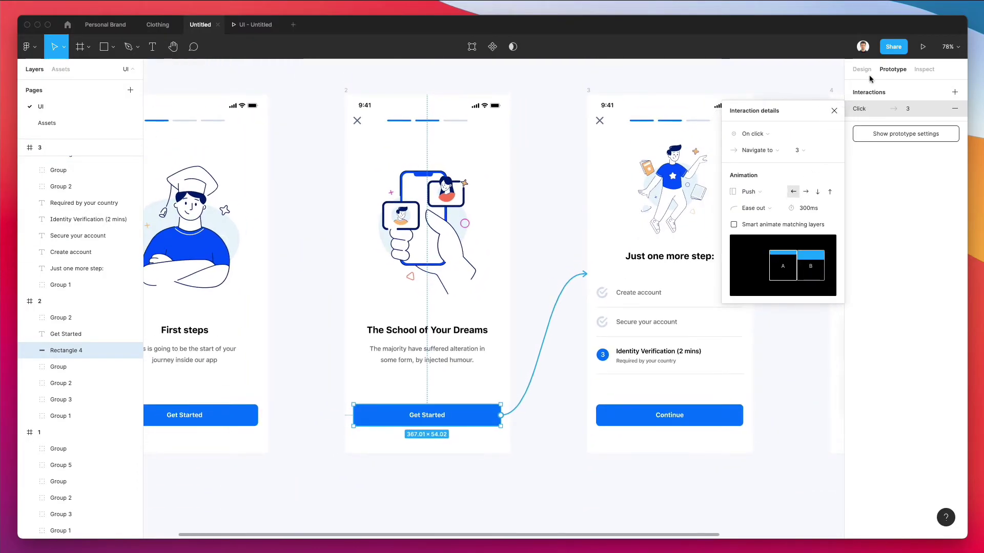
pyautogui.hscroll(4, 563, 399)
pyautogui.click(563, 409)
pyautogui.hscroll(5, 544, 416)
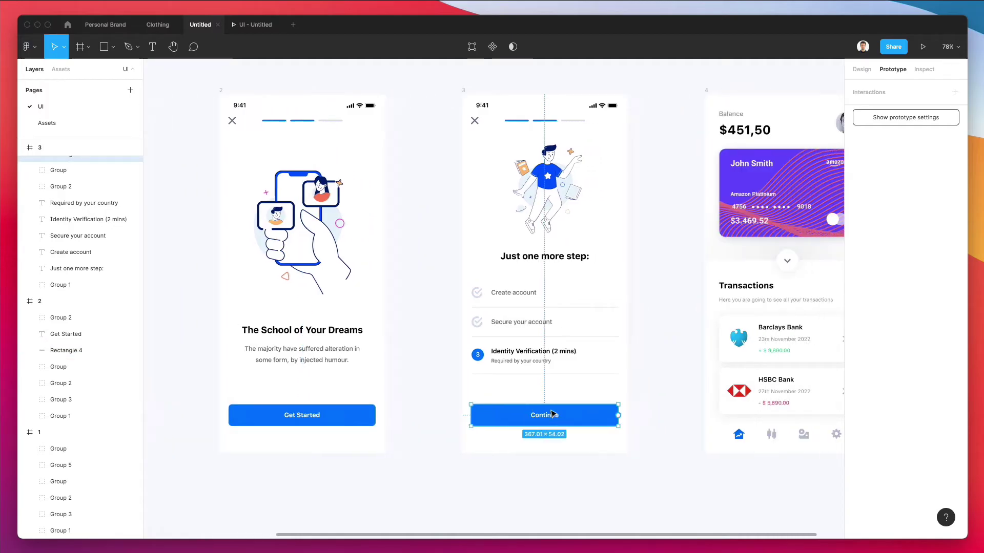
pyautogui.moveTo(536, 416); pyautogui.dragTo(635, 286)
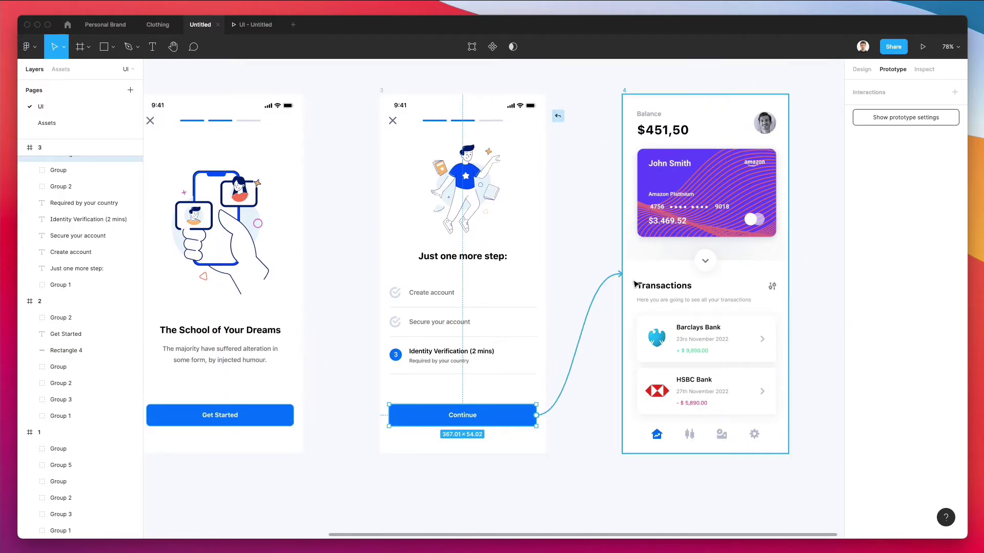
# - Preview the new links, then select frame 1 as the starting screen
pyautogui.click(921, 47)
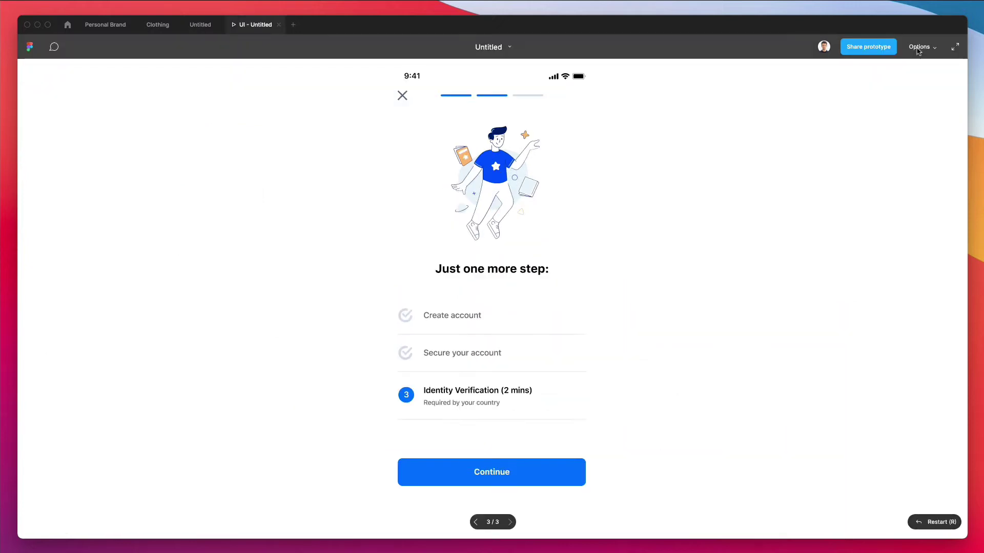
pyautogui.click(204, 29)
pyautogui.hscroll(-5, 689, 232)
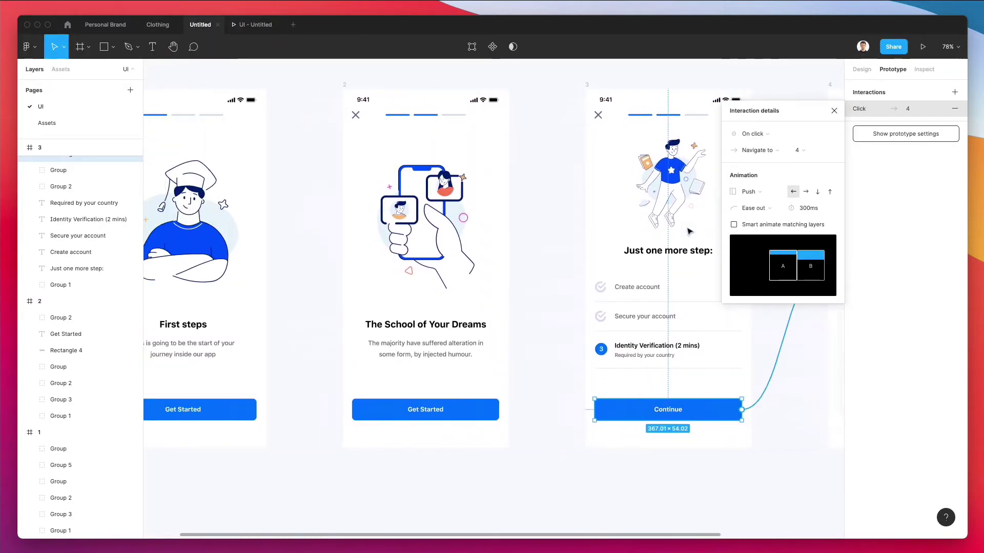
pyautogui.hscroll(-4, 689, 232)
pyautogui.click(303, 91)
# - Restart the preview and click Get Started, Get Started, Continue to reach the banking dashboard
pyautogui.click(292, 76)
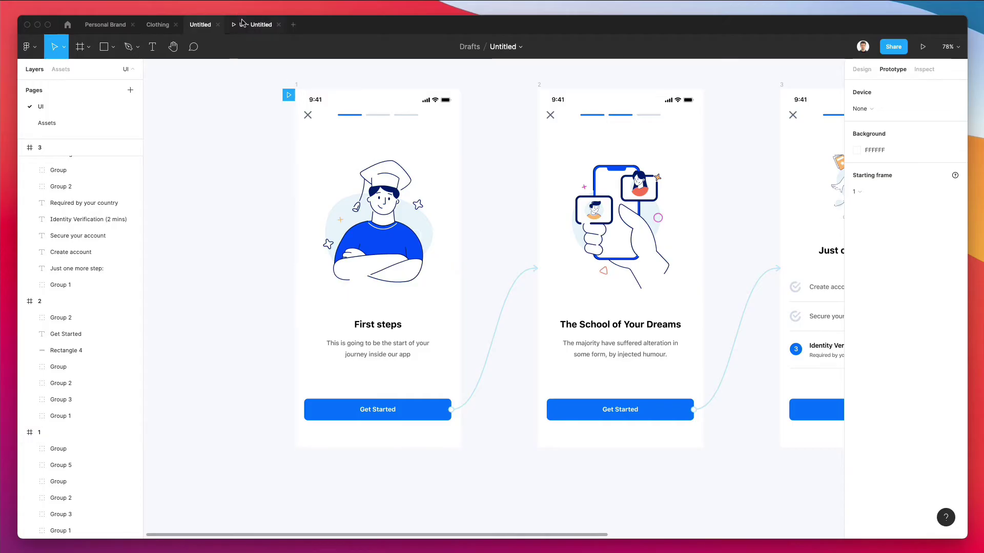
pyautogui.hotkey('ctrl', 'Tab')
pyautogui.press('r')
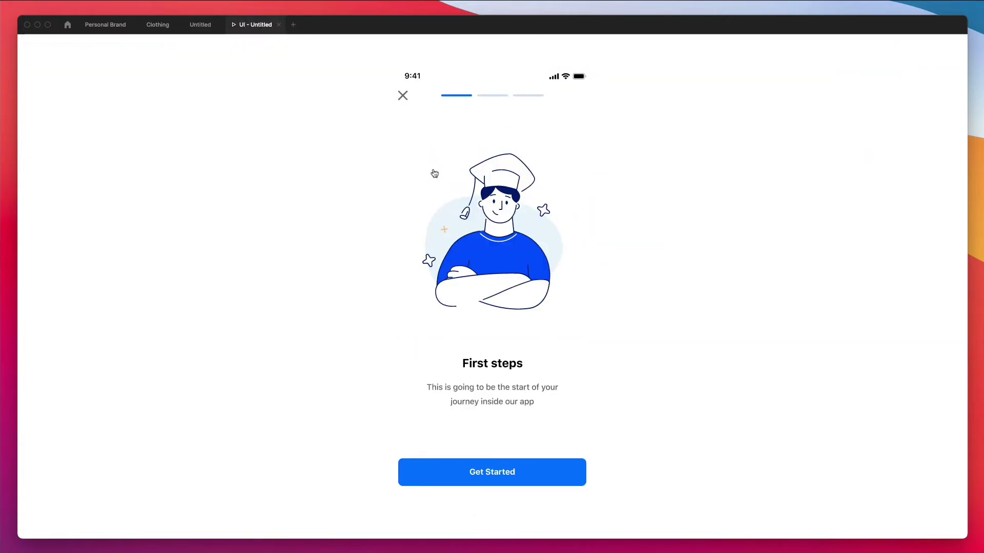
pyautogui.click(497, 475)
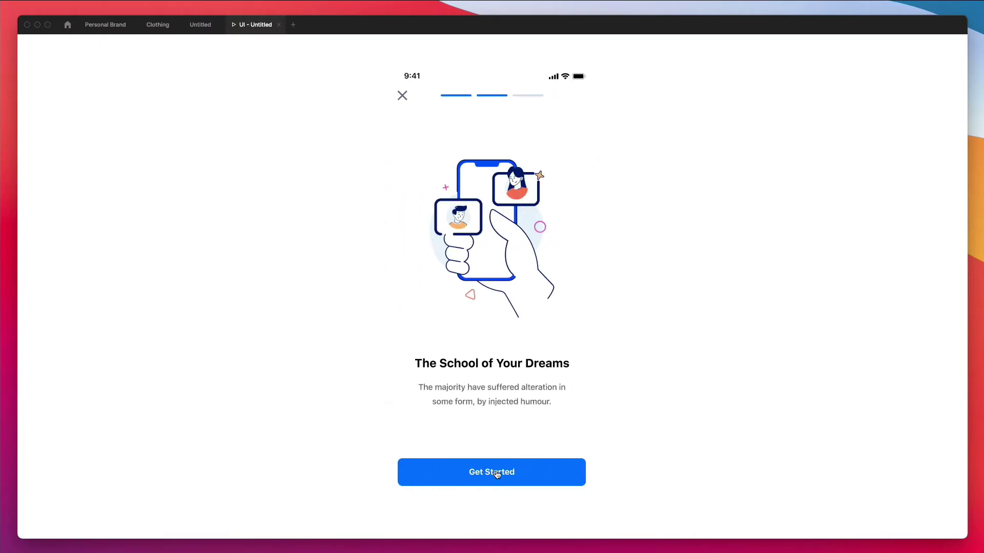
pyautogui.click(497, 475)
pyautogui.click(497, 475)
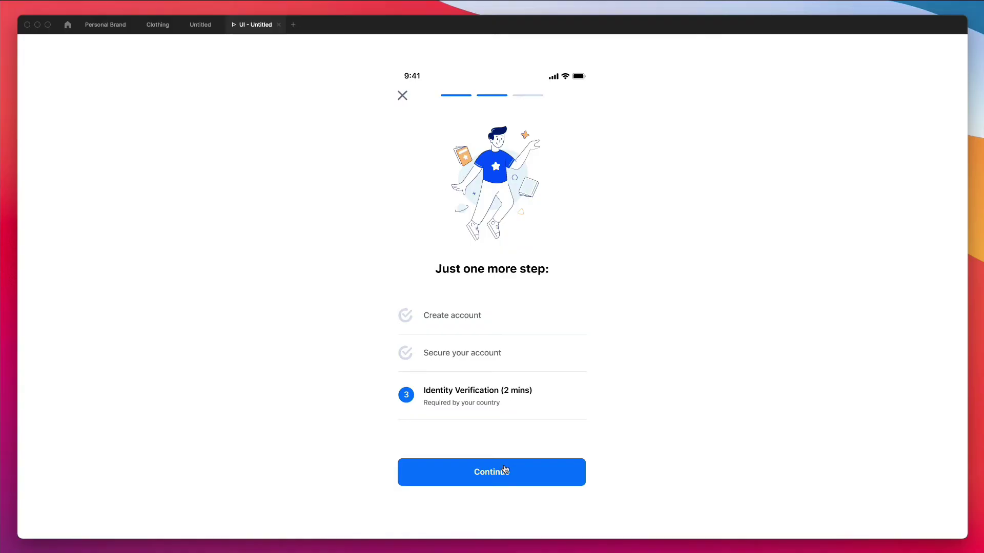
pyautogui.click(200, 26)
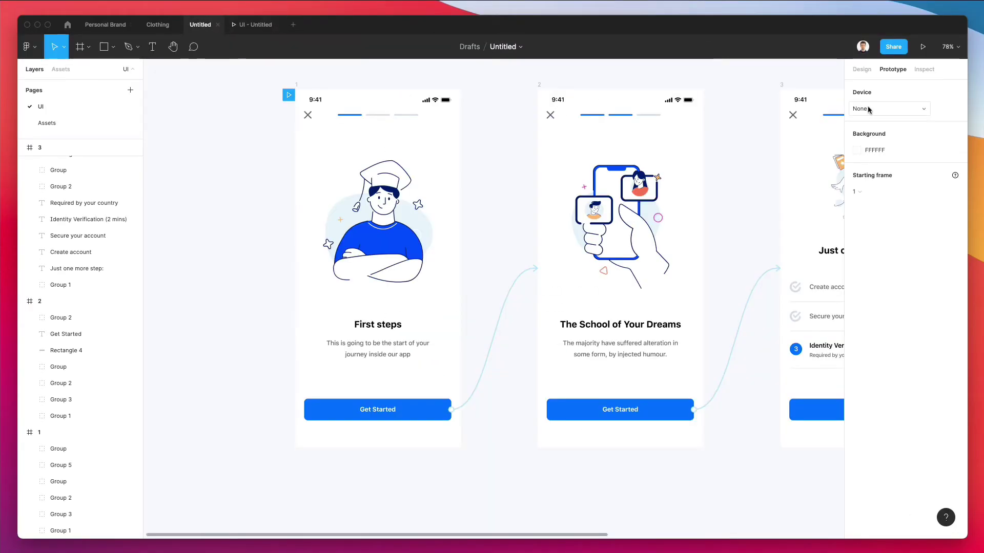
# - Sample the canvas's pale grey F7F8FD as the prototype background, then preview the prototype
pyautogui.click(290, 85)
pyautogui.click(891, 159)
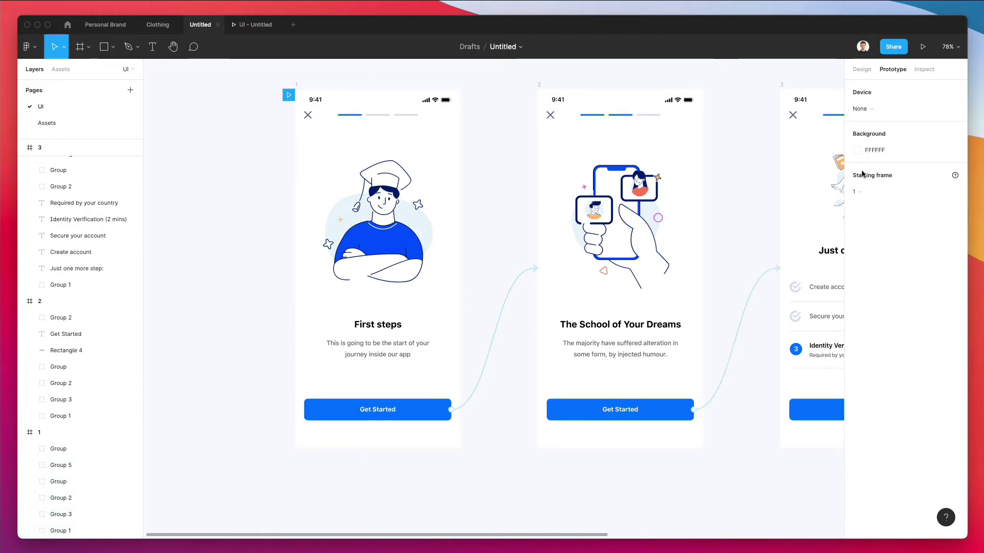
pyautogui.click(857, 152)
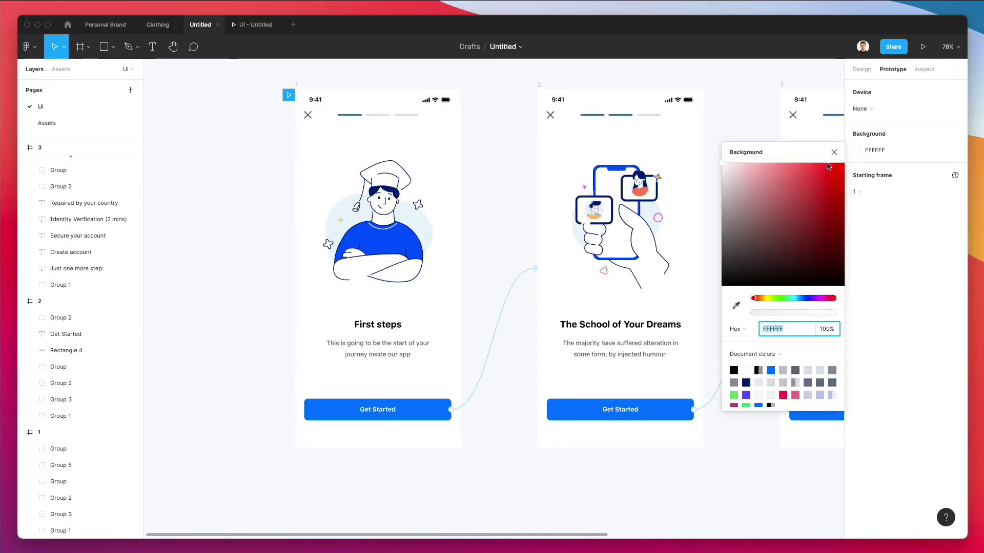
pyautogui.click(735, 306)
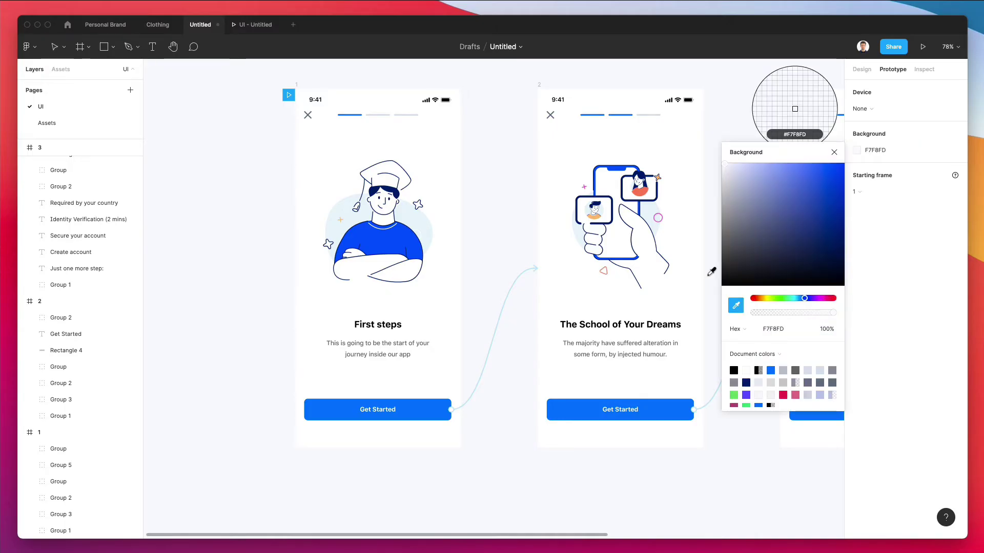
pyautogui.click(795, 109)
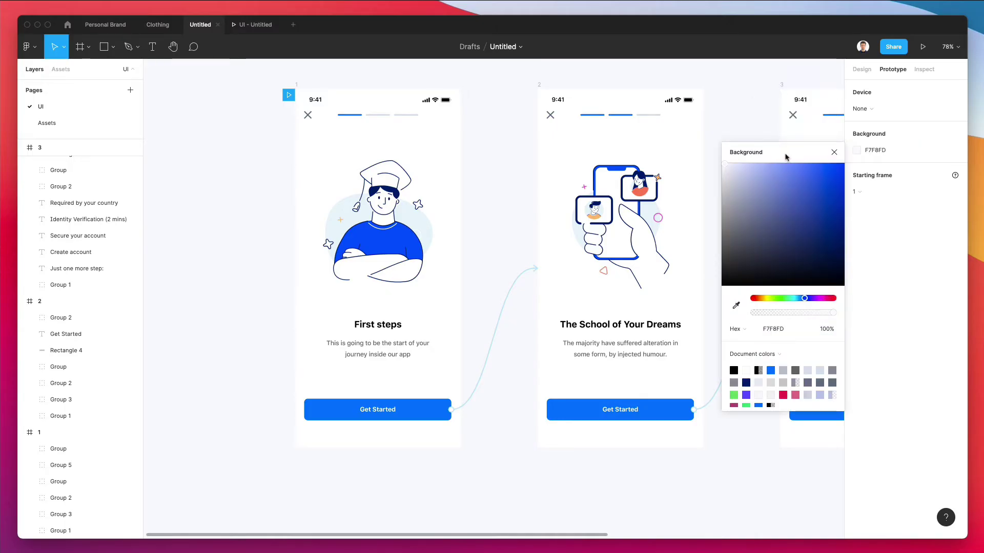
pyautogui.click(735, 113)
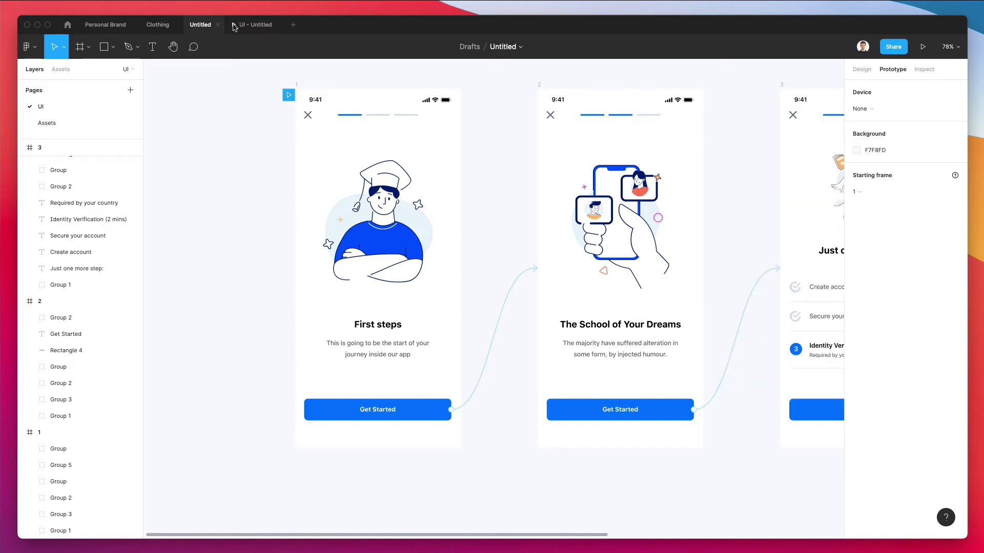
pyautogui.click(256, 26)
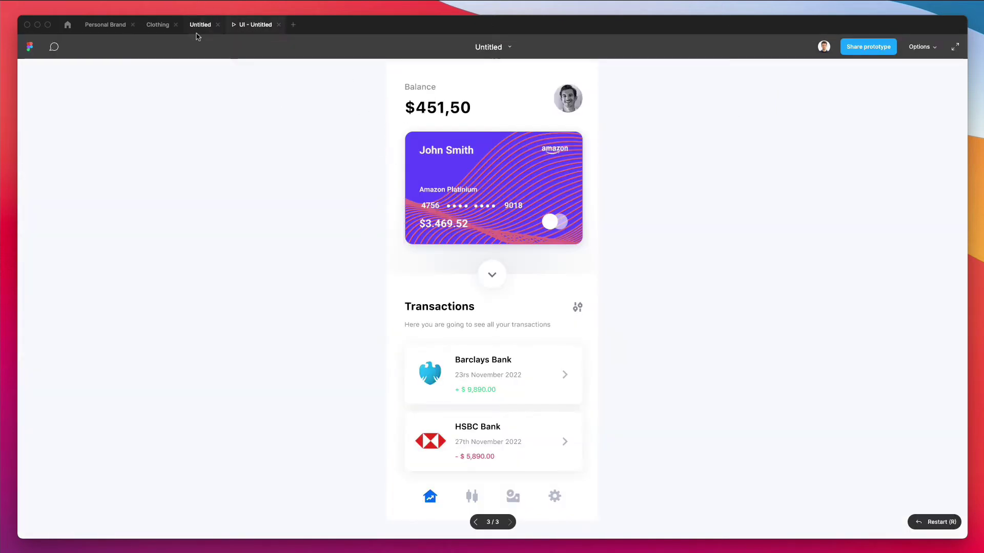
pyautogui.click(200, 25)
# - Alt-drag a copy of frame 1's Get Started button below the screen
pyautogui.hscroll(2, 486, 174)
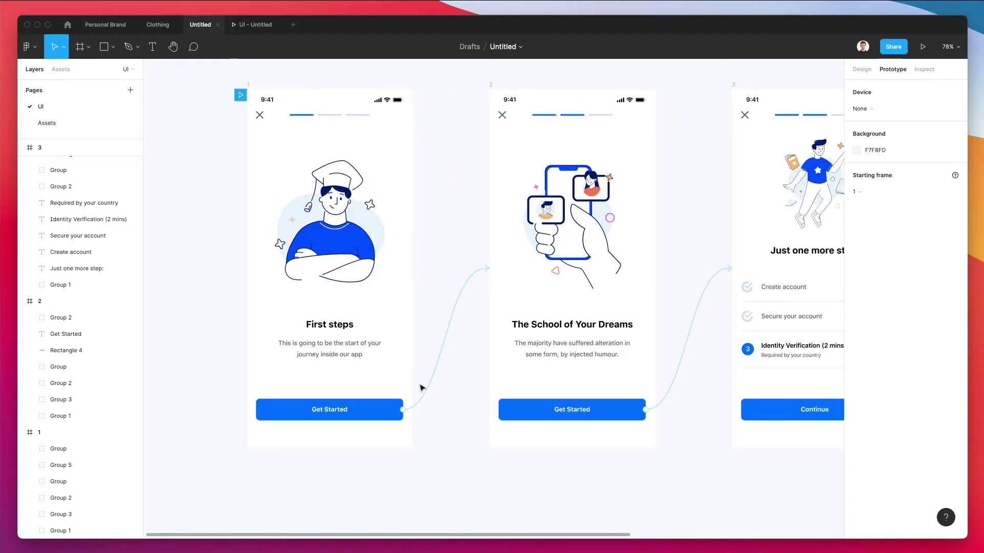
pyautogui.scroll(-3, 378, 408)
pyautogui.scroll(5, 367, 376)
pyautogui.scroll(2, 390, 318)
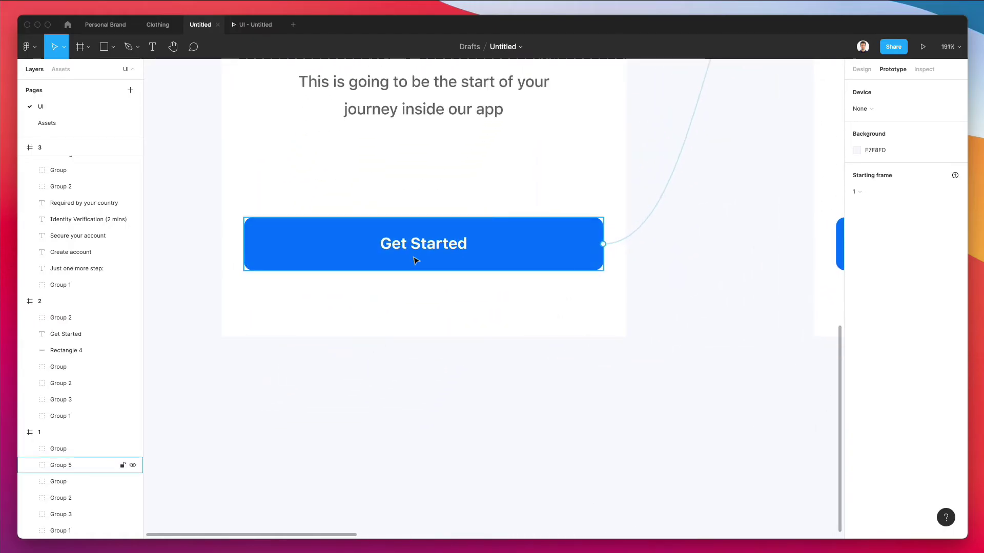
pyautogui.moveTo(416, 258); pyautogui.dragTo(429, 453)
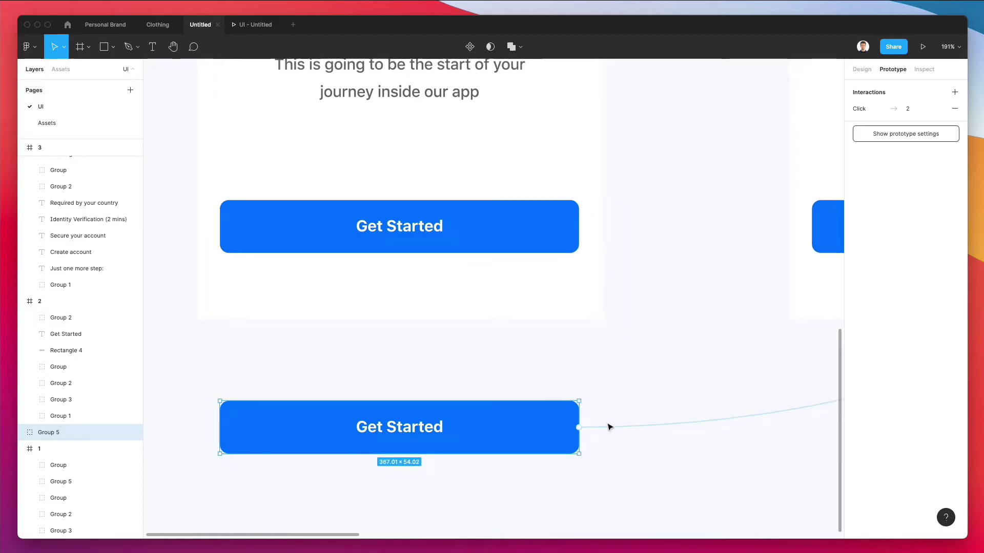
# - Delete the click interaction the copied button inherited
pyautogui.scroll(-1, 609, 425)
pyautogui.moveTo(578, 426); pyautogui.dragTo(697, 449)
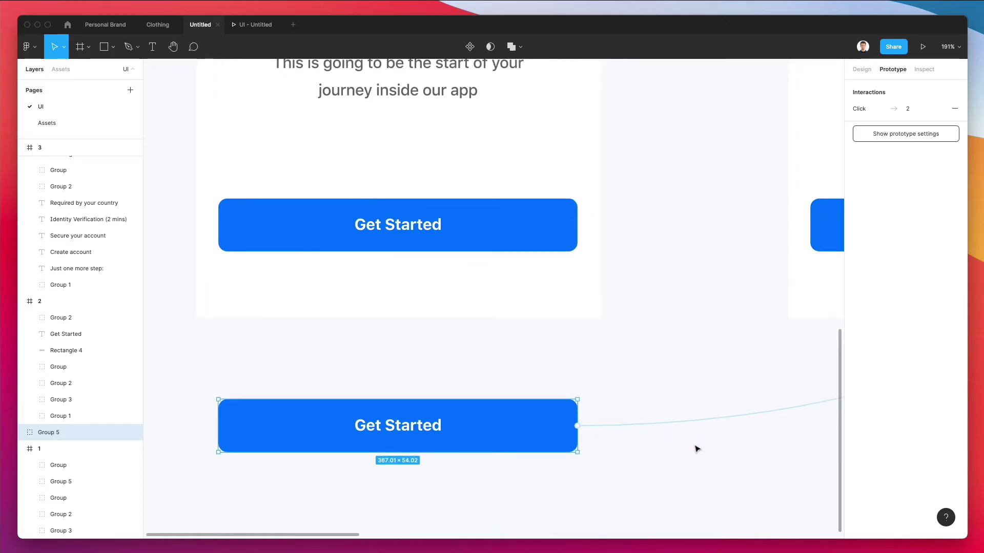
pyautogui.click(613, 425)
pyautogui.press('Delete')
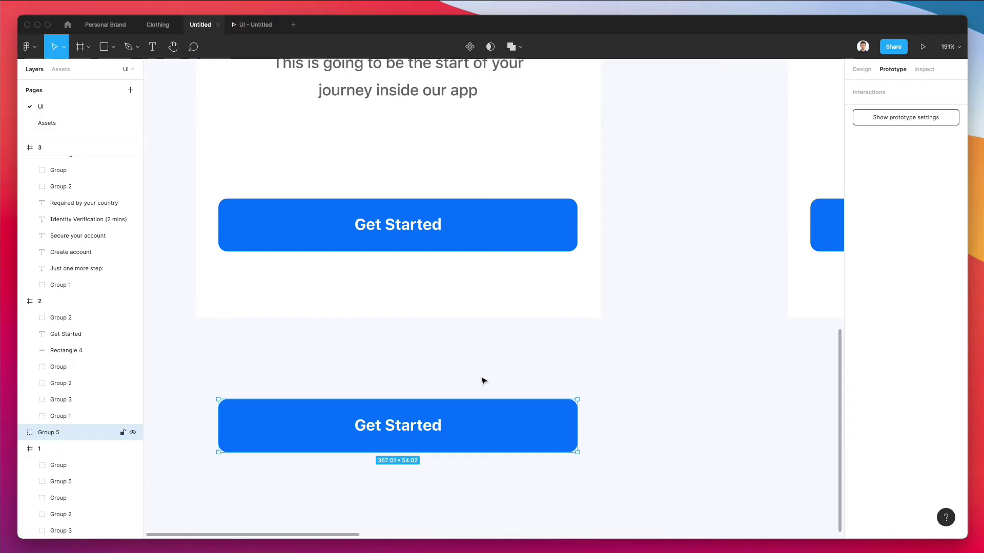
# - Try linking the original Get Started button to the copy, then select the copy
pyautogui.click(439, 222)
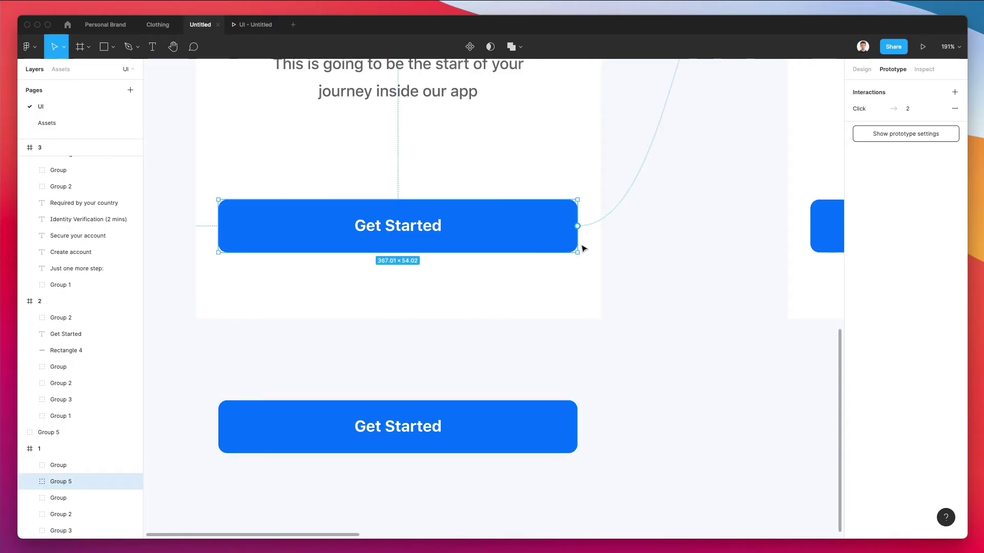
pyautogui.hscroll(3, 583, 248)
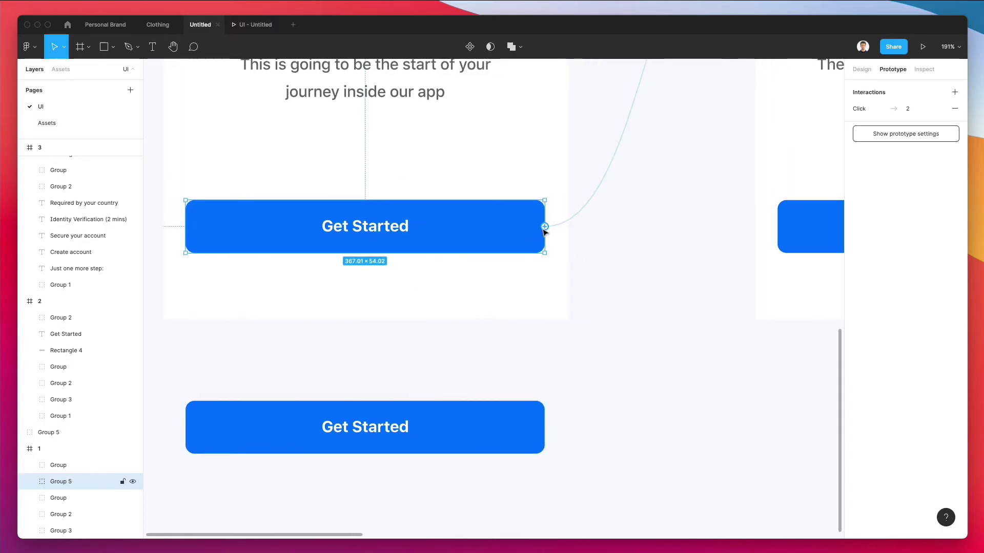
pyautogui.moveTo(545, 226); pyautogui.dragTo(503, 424)
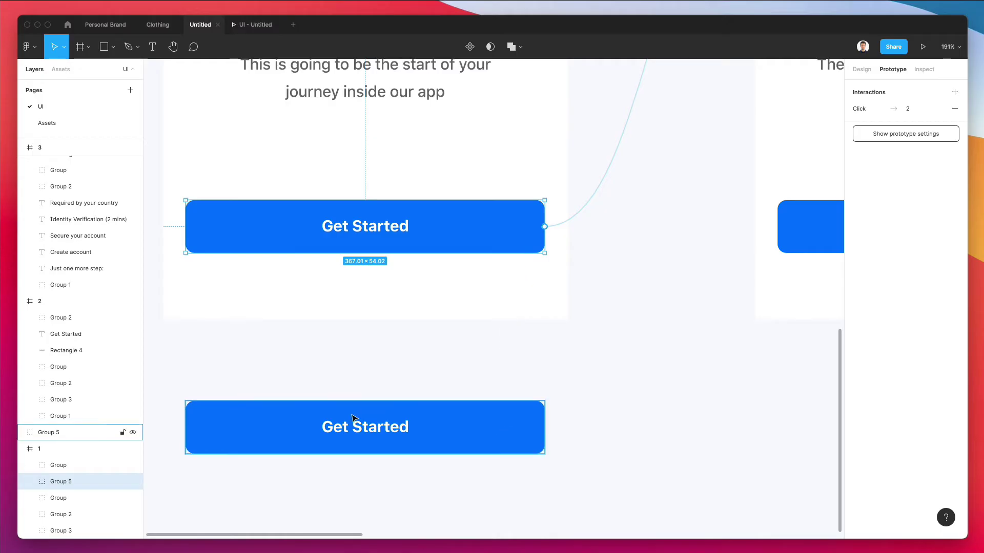
pyautogui.hscroll(-6, 407, 424)
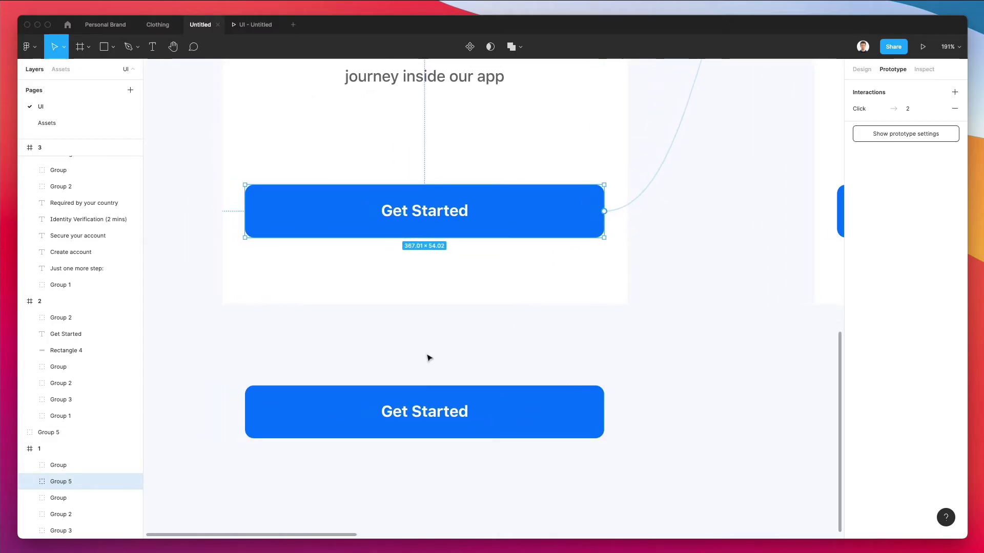
pyautogui.scroll(-1, 506, 388)
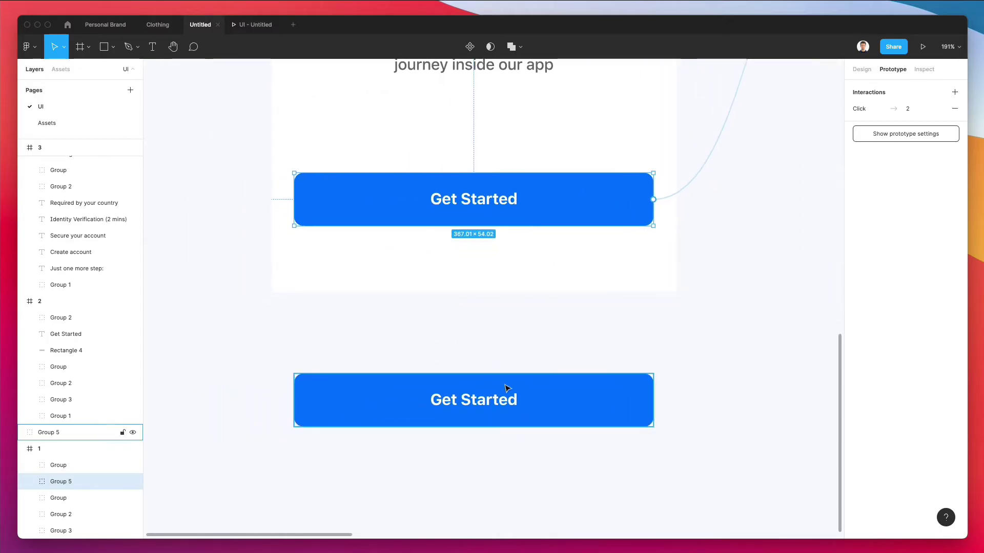
pyautogui.click(550, 399)
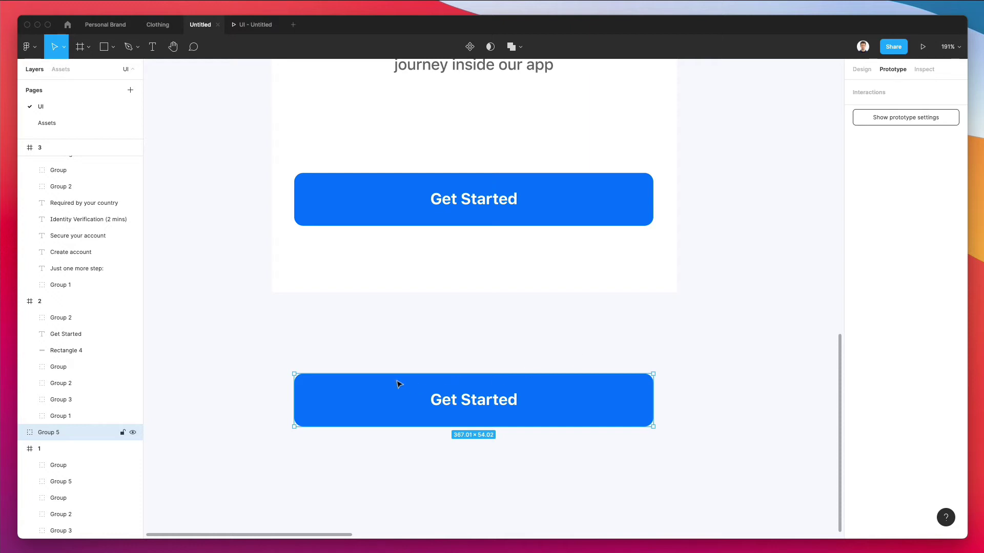
# - Wrap the copied button in a new Frame 1 and link the original button to it
pyautogui.rightClick(93, 433)
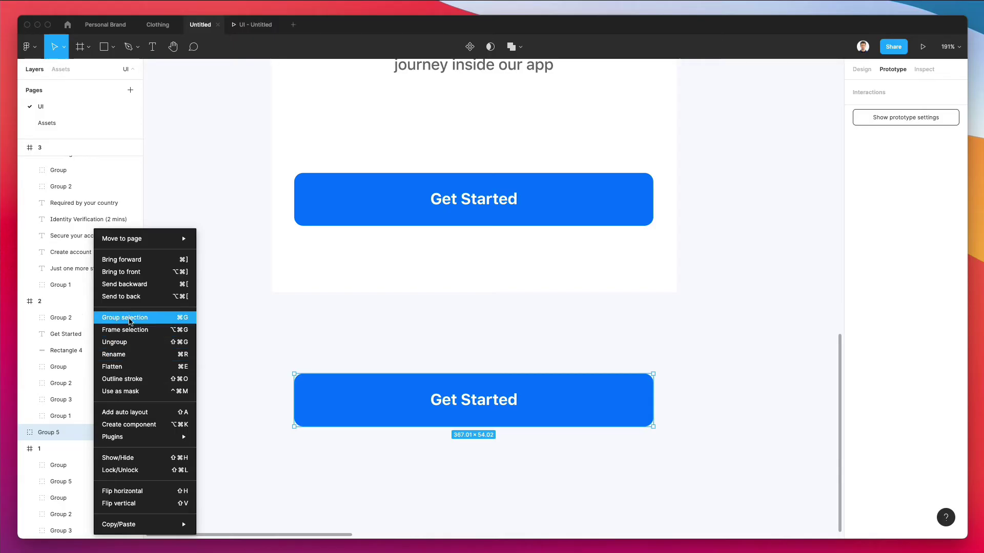
pyautogui.click(139, 330)
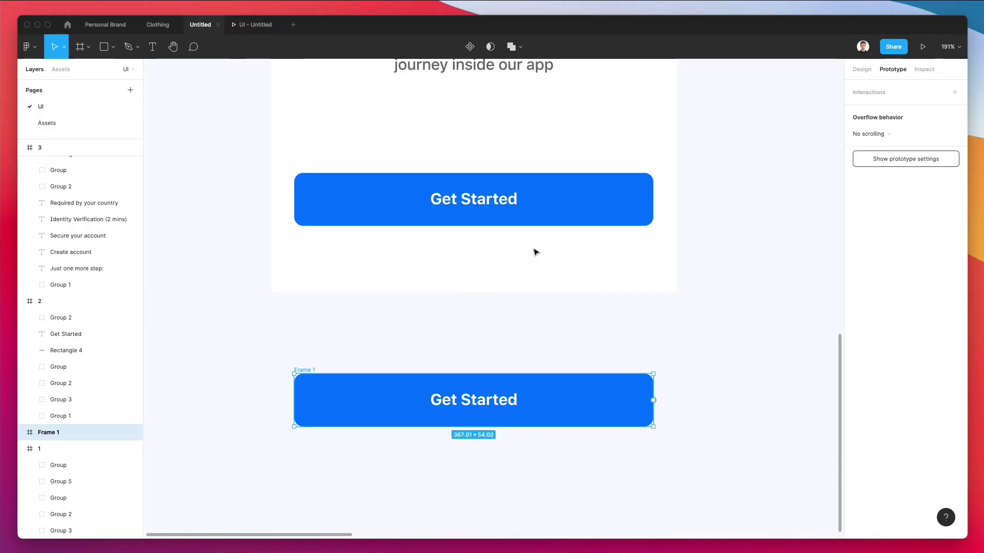
pyautogui.click(555, 213)
pyautogui.moveTo(654, 199); pyautogui.dragTo(631, 401)
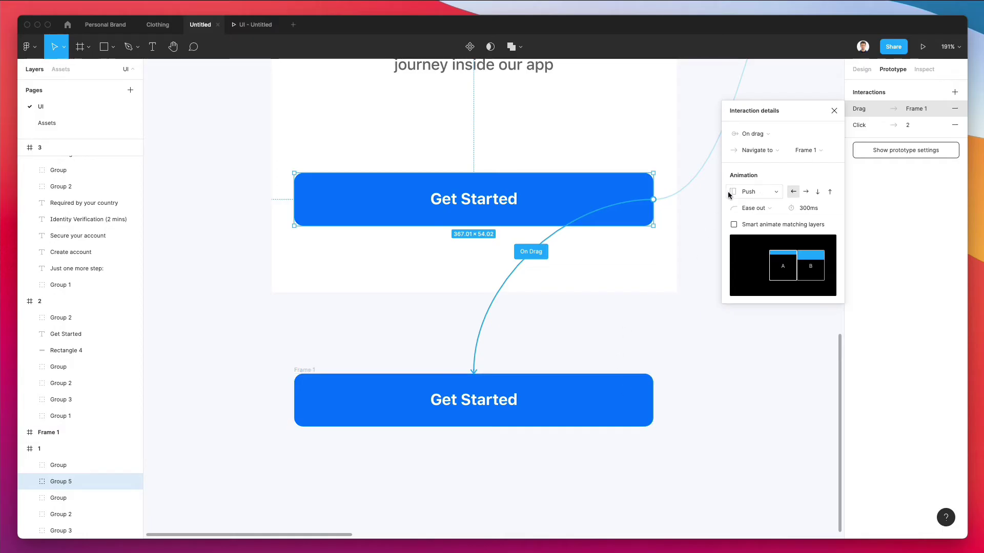
# - Set the link to While hovering, Open overlay, Manual position, then delete that hover interaction
pyautogui.click(767, 139)
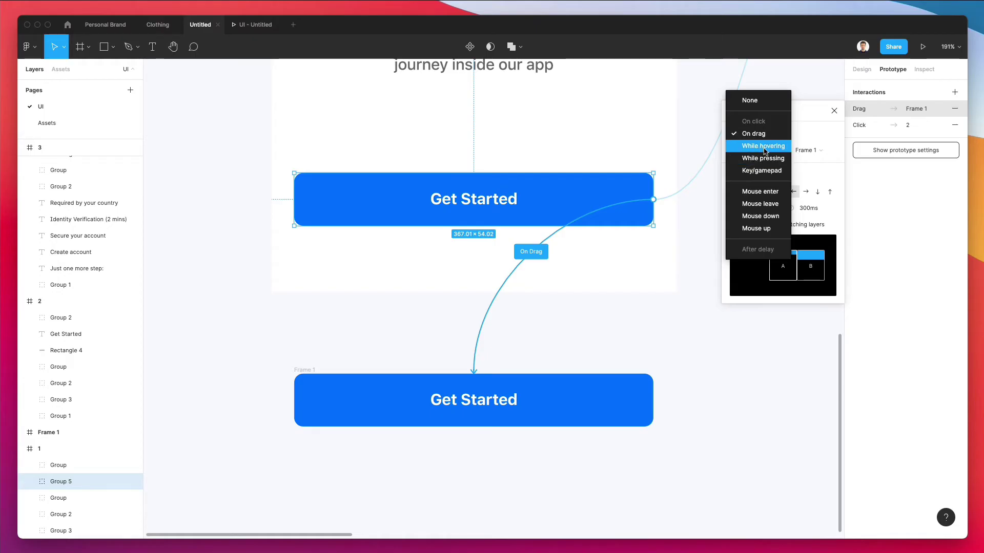
pyautogui.click(764, 147)
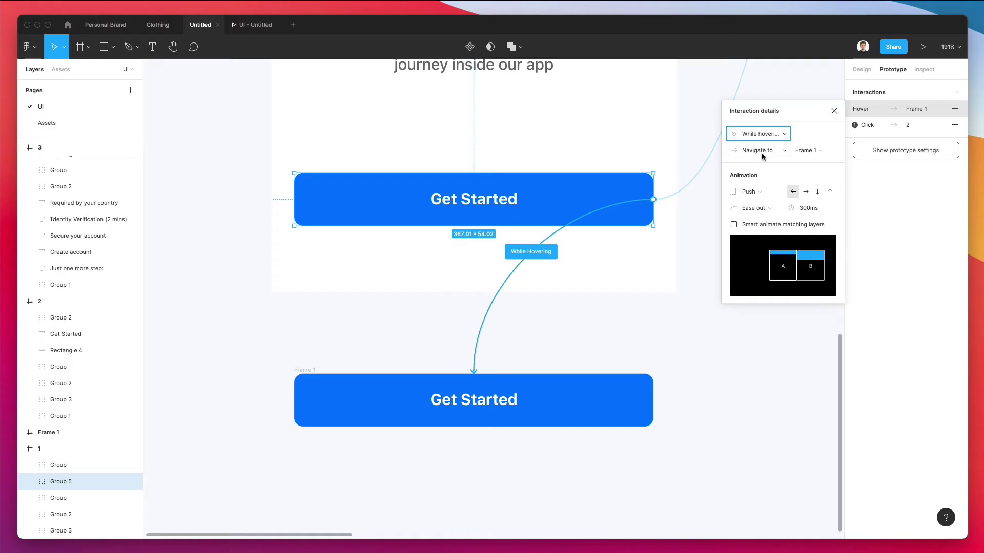
pyautogui.click(762, 156)
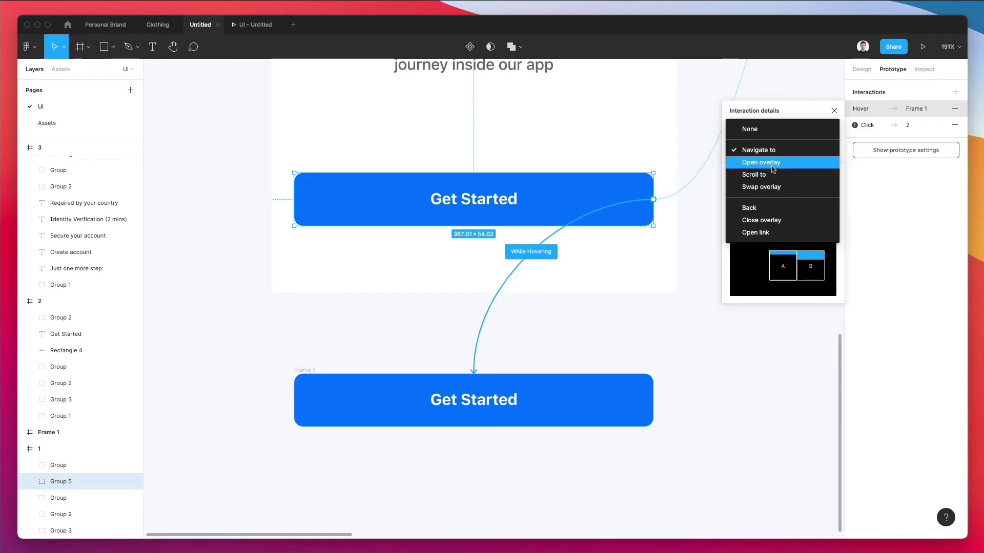
pyautogui.click(772, 163)
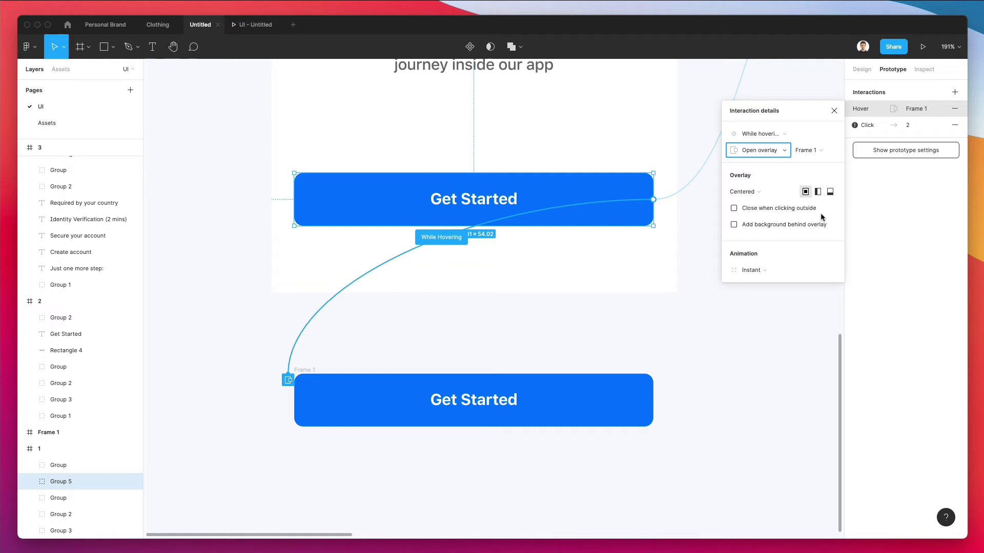
pyautogui.click(760, 197)
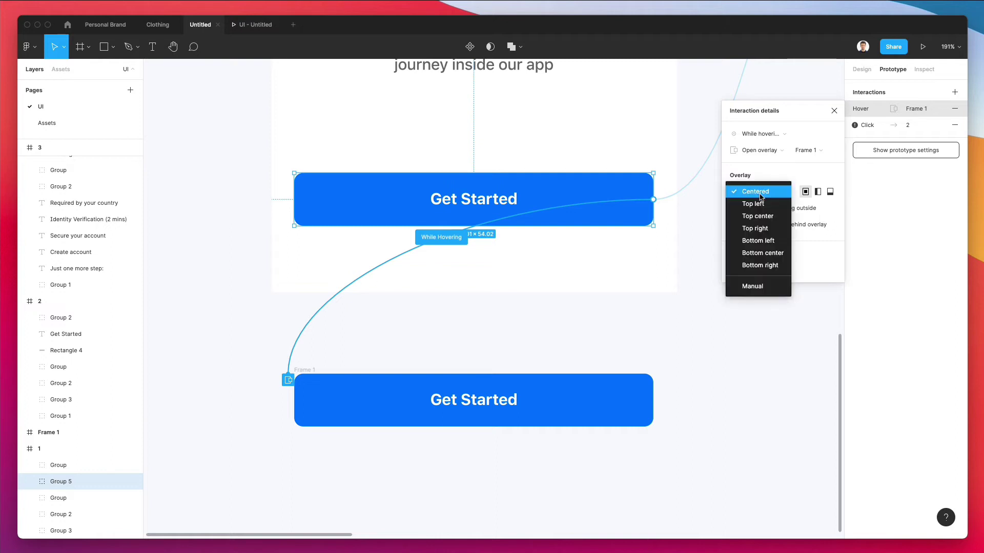
pyautogui.click(752, 287)
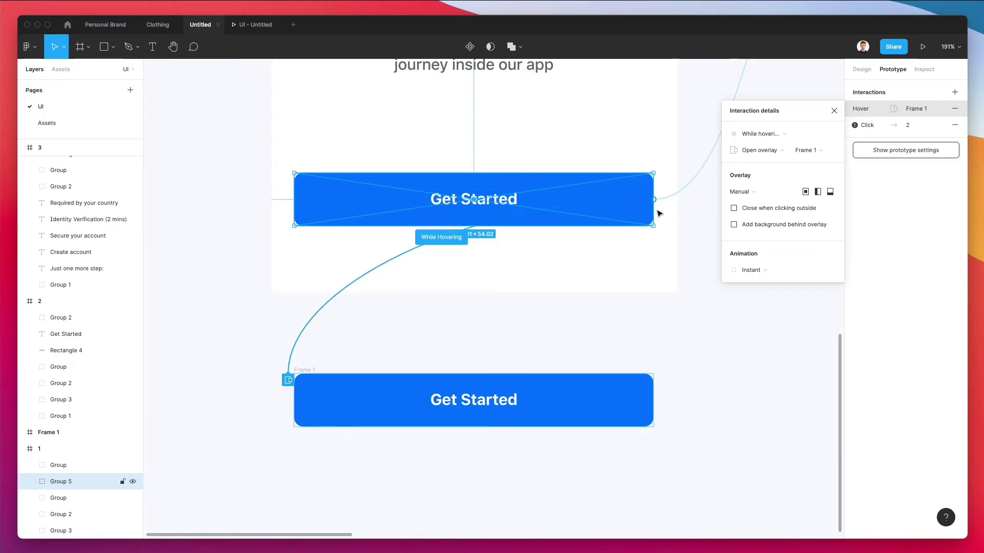
pyautogui.press('Delete')
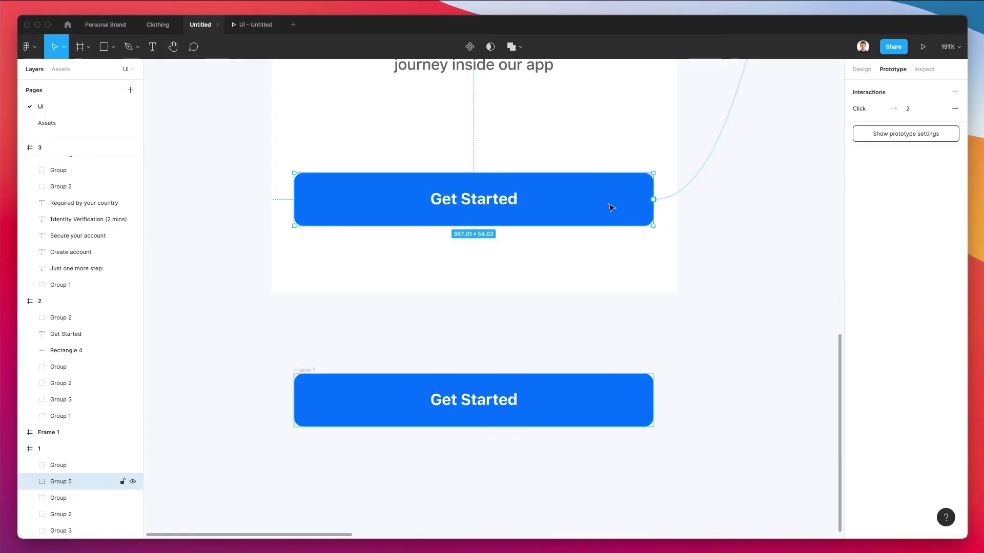
# - Undo an accidental button move and relink the original button to Frame 1 on hover
pyautogui.moveTo(613, 206); pyautogui.dragTo(616, 246)
pyautogui.press('super+z')
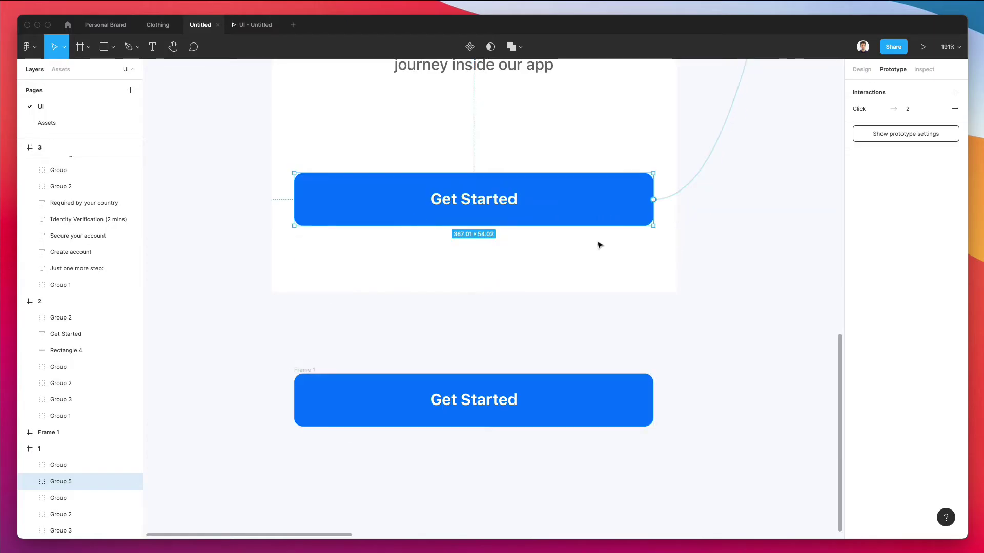
pyautogui.moveTo(652, 199); pyautogui.dragTo(623, 404)
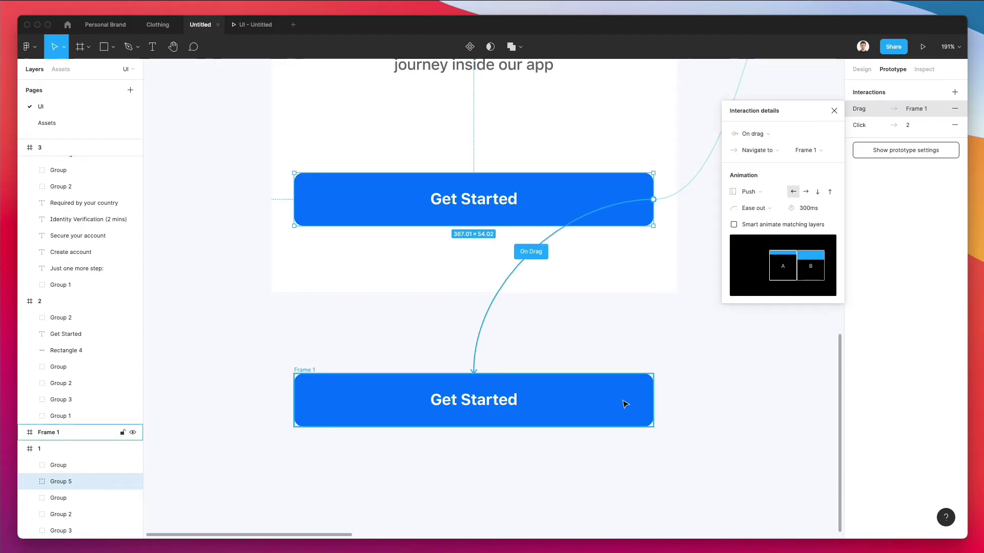
pyautogui.click(752, 134)
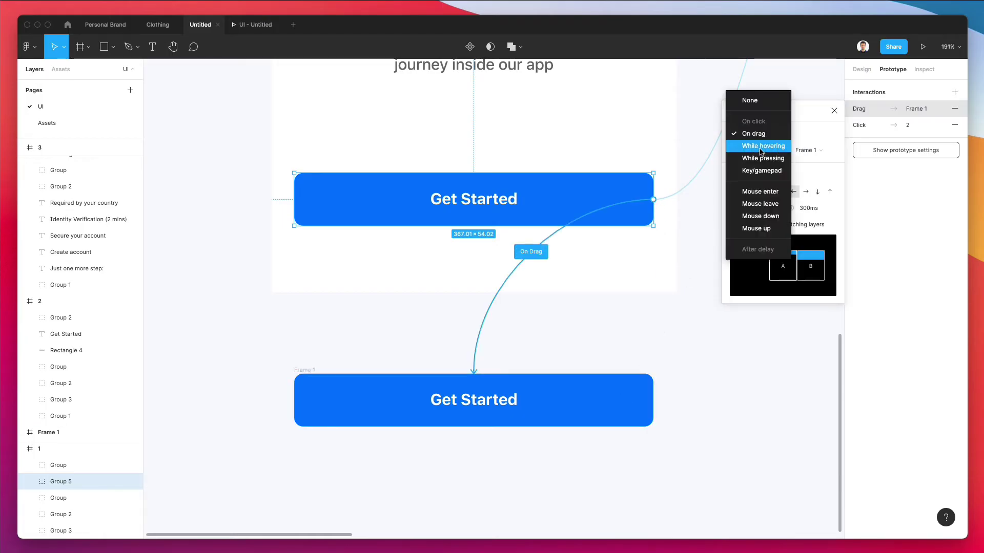
pyautogui.click(759, 145)
pyautogui.click(761, 192)
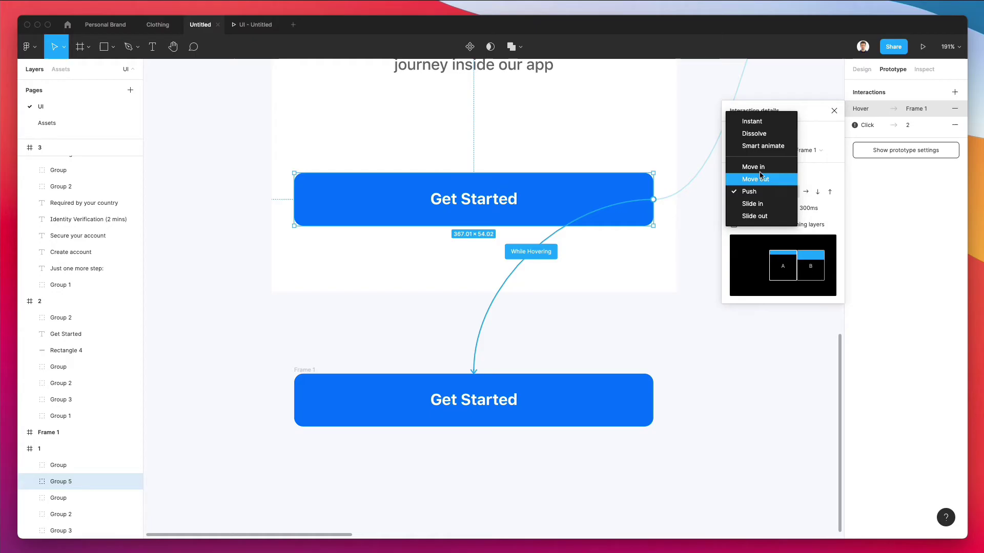
pyautogui.click(809, 177)
# - Keep the While hovering trigger and set the action to Open overlay for Frame 1
pyautogui.click(773, 133)
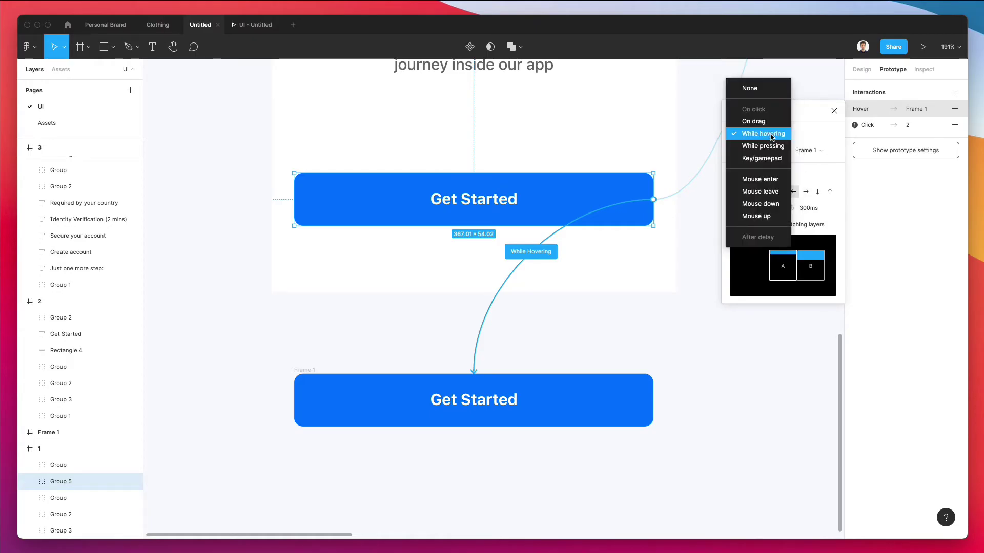
pyautogui.click(771, 135)
pyautogui.click(764, 152)
pyautogui.click(761, 163)
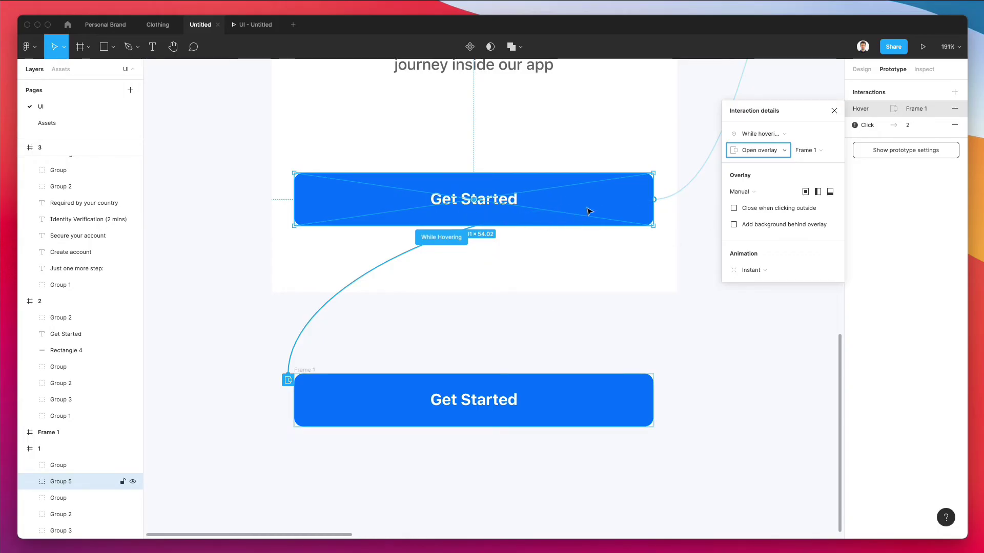
pyautogui.press('Down')
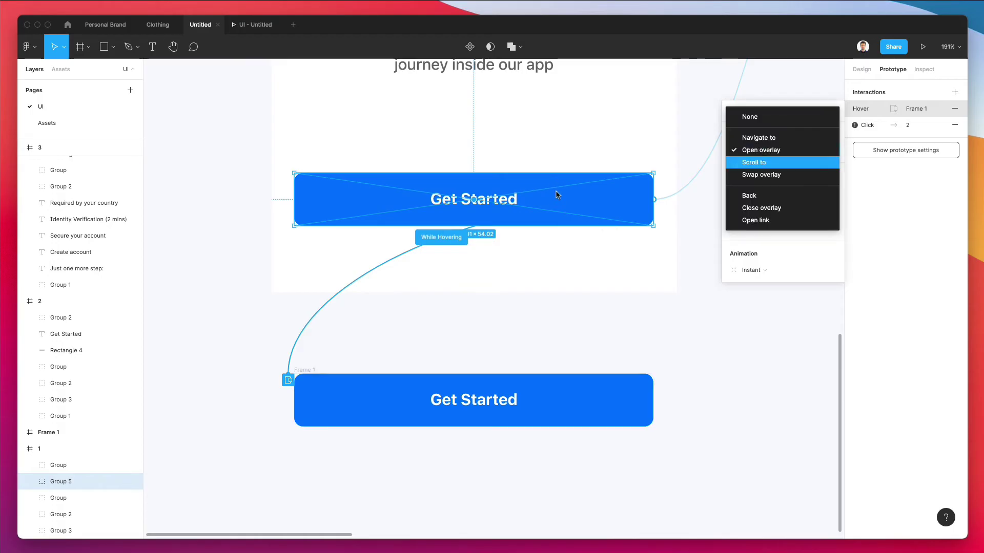
pyautogui.press('Up')
pyautogui.press('Return')
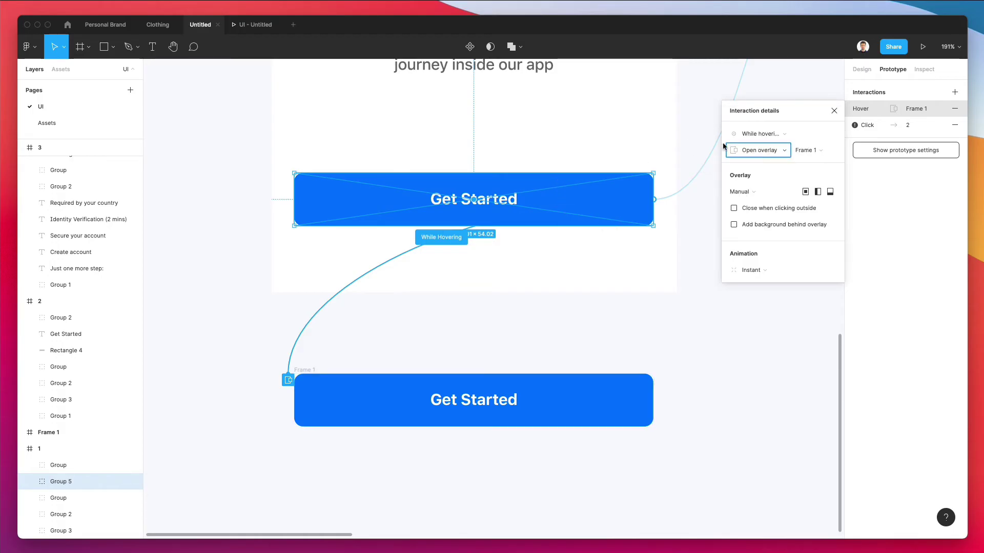
# - Preview briefly, then give Rectangle 4 in Frame 1's button a 004ABA fill
pyautogui.click(922, 47)
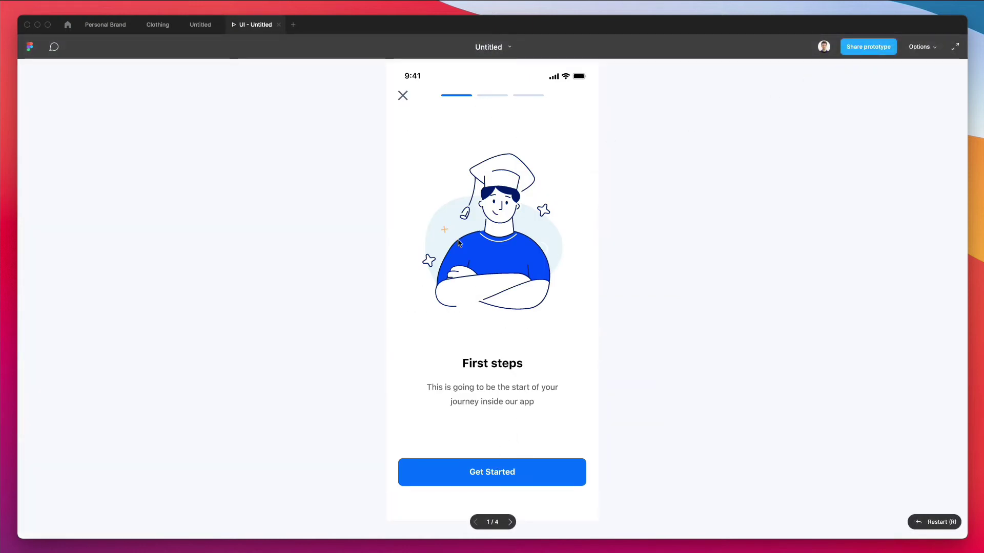
pyautogui.click(199, 24)
pyautogui.doubleClick(538, 384)
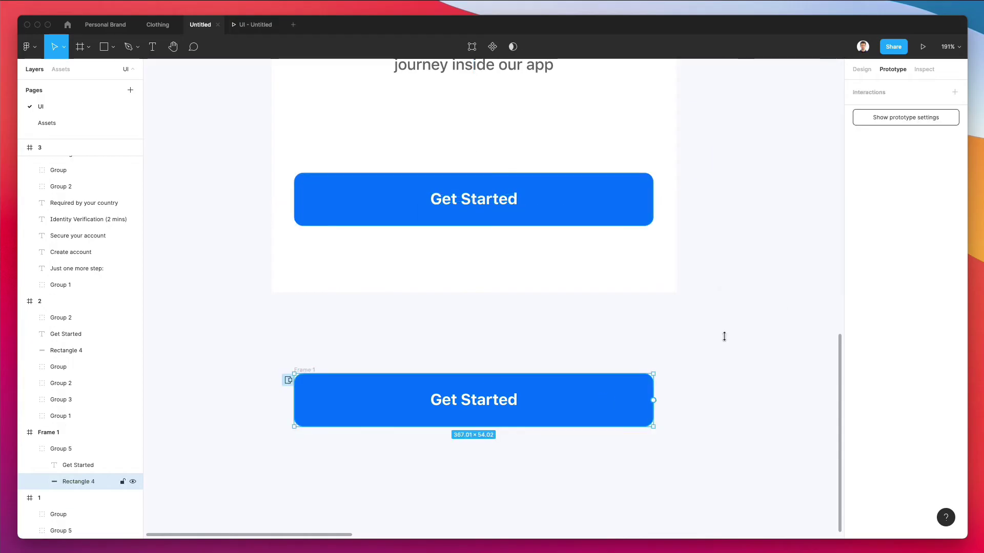
pyautogui.click(862, 69)
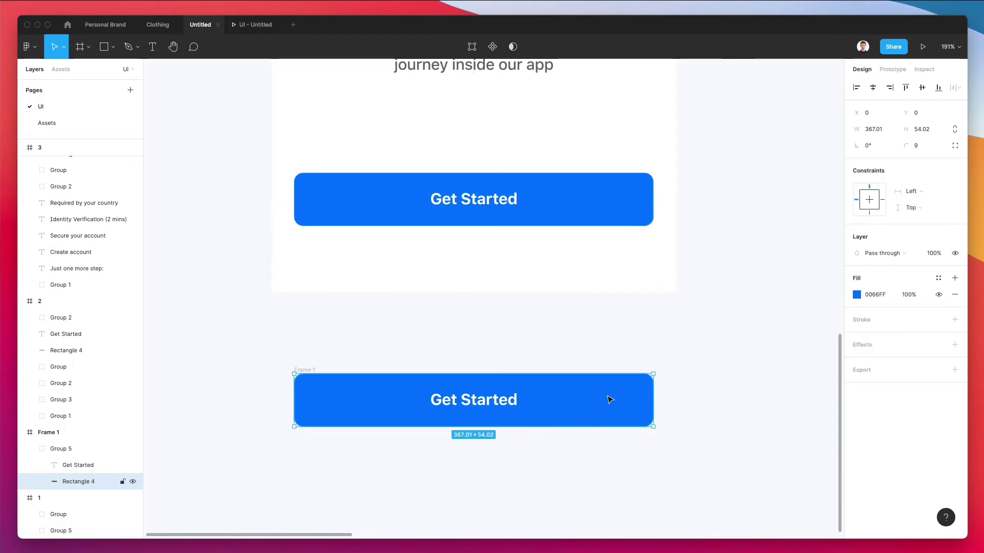
pyautogui.click(856, 294)
pyautogui.moveTo(819, 318); pyautogui.dragTo(894, 319)
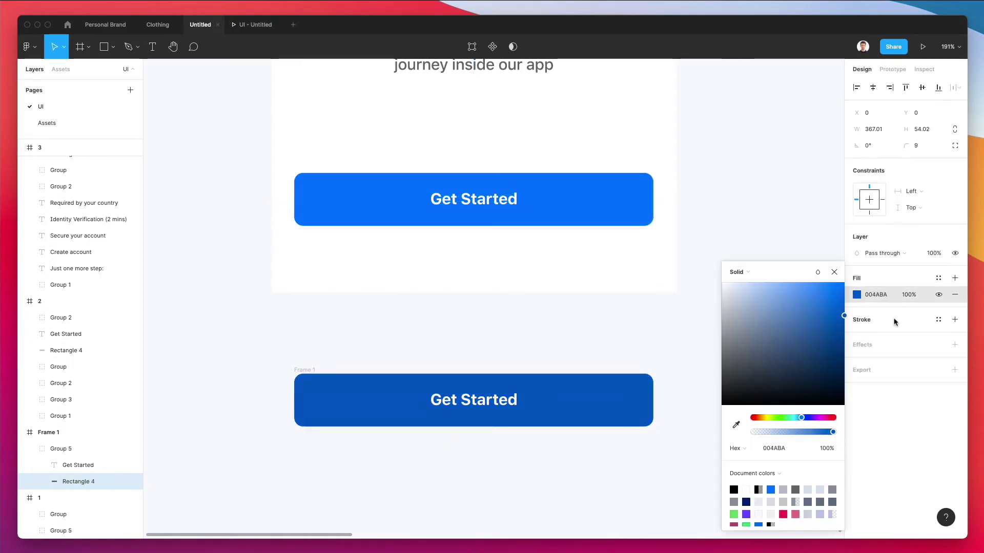
# - Test the Get Started hover state in the prototype preview, then return to the editor
pyautogui.click(922, 46)
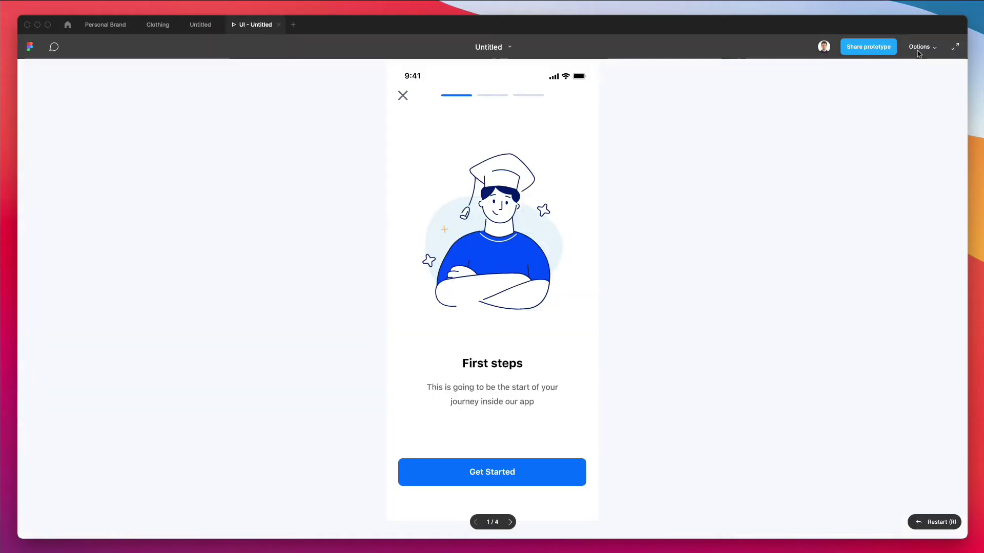
pyautogui.click(552, 470)
pyautogui.click(554, 466)
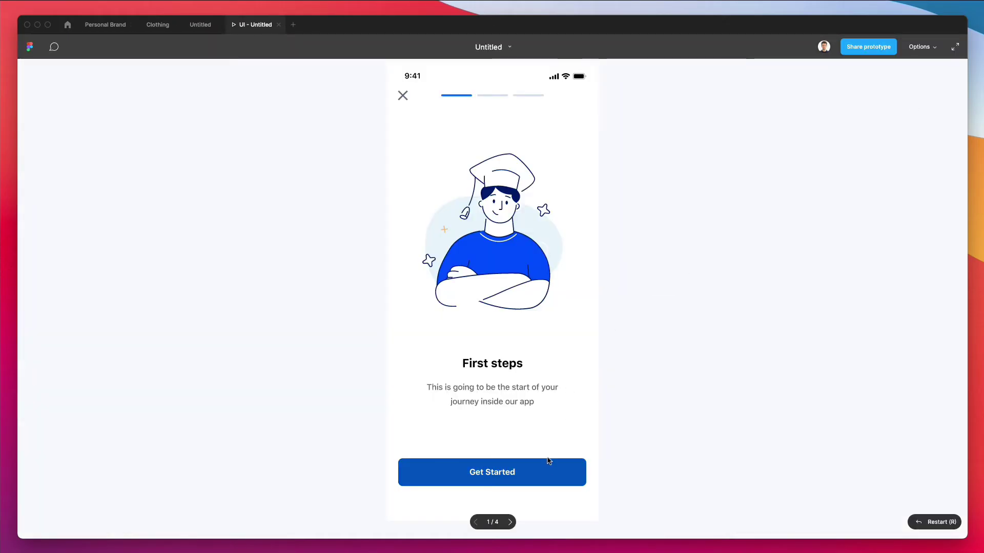
pyautogui.click(551, 471)
pyautogui.click(552, 470)
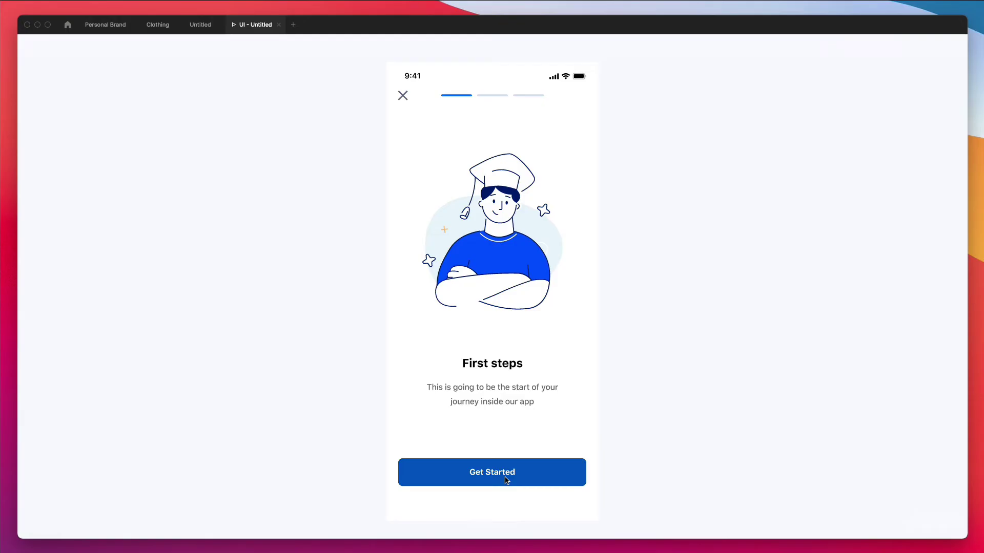
pyautogui.click(541, 468)
pyautogui.click(551, 471)
pyautogui.click(200, 25)
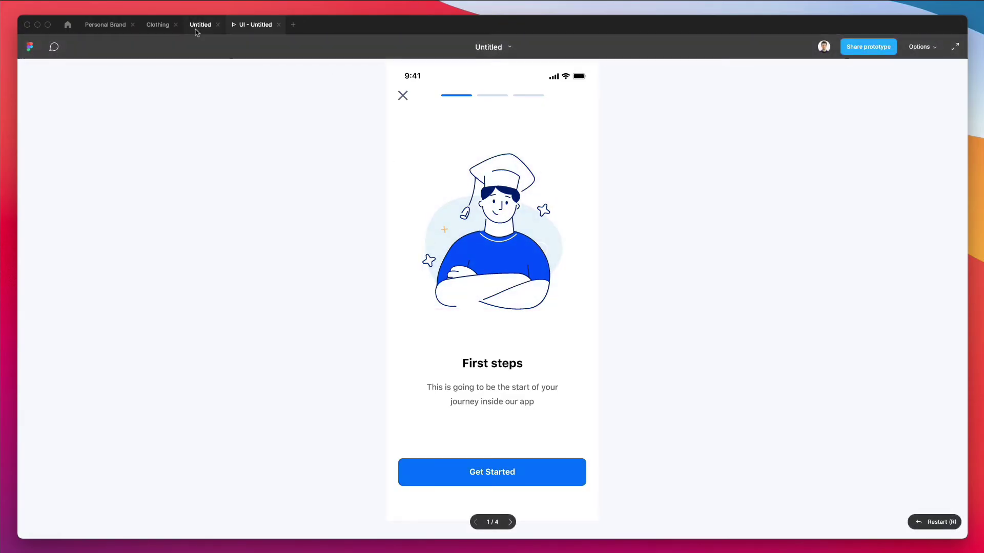
pyautogui.hscroll(2, 588, 369)
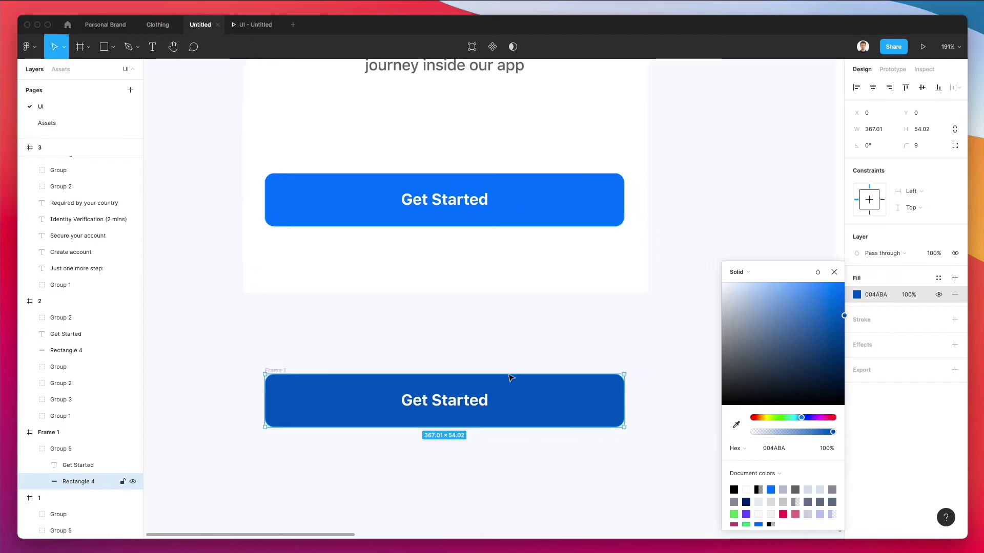
# - Set the Get Started hover overlay's animation to Dissolve, ease out, 300 ms
pyautogui.click(833, 273)
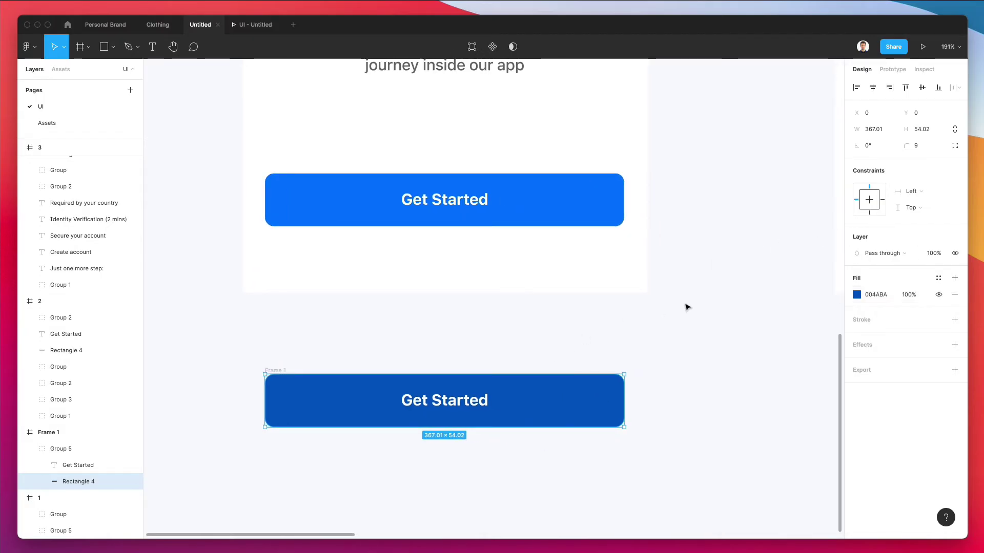
pyautogui.click(618, 200)
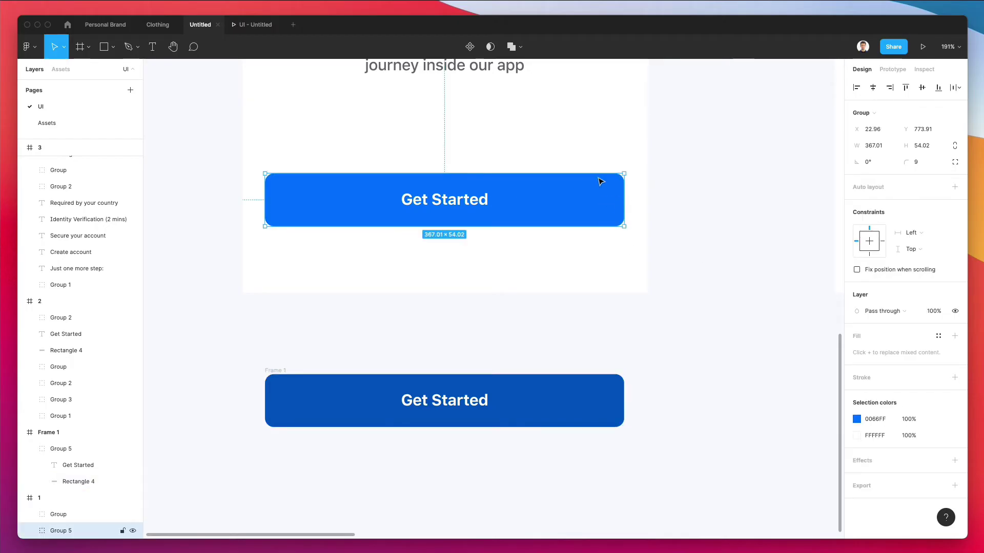
pyautogui.click(892, 69)
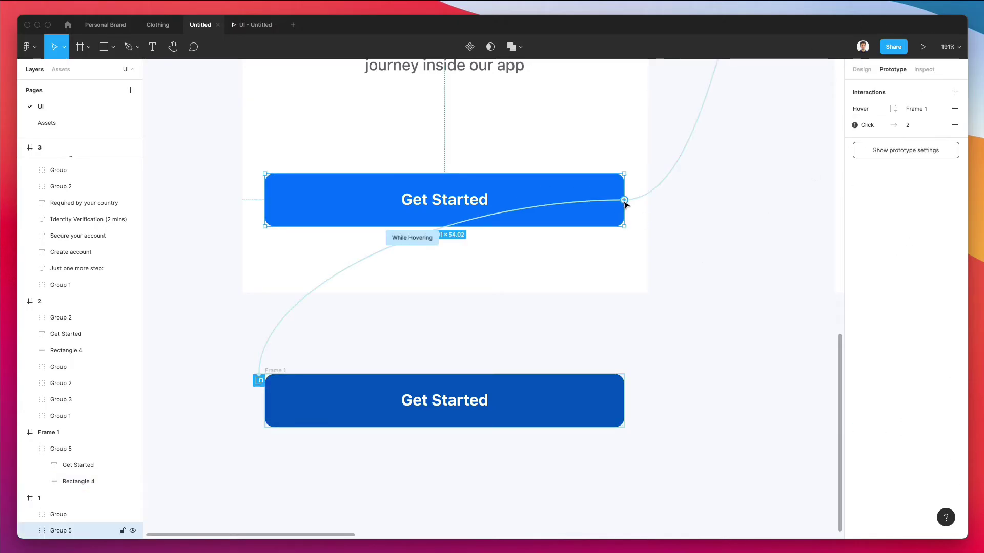
pyautogui.click(586, 203)
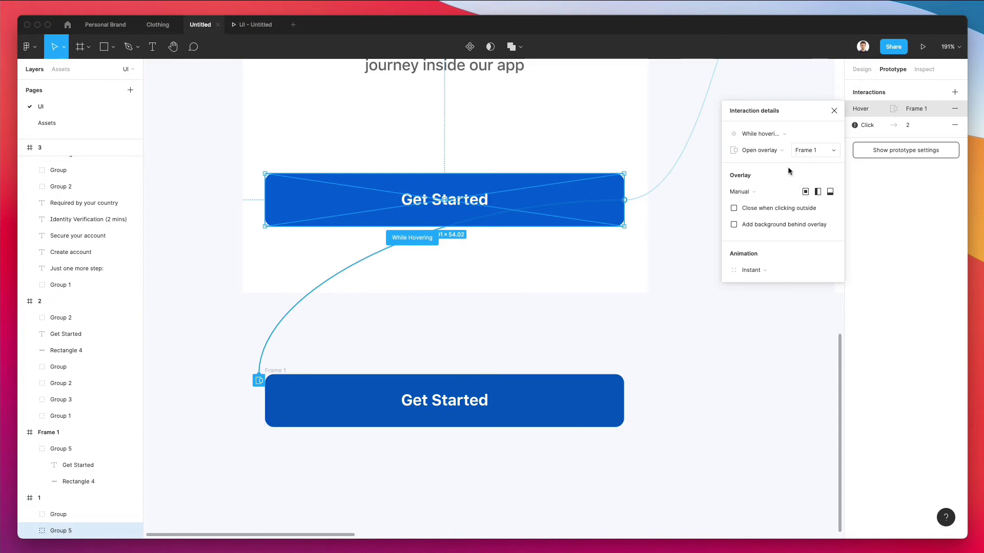
pyautogui.click(750, 268)
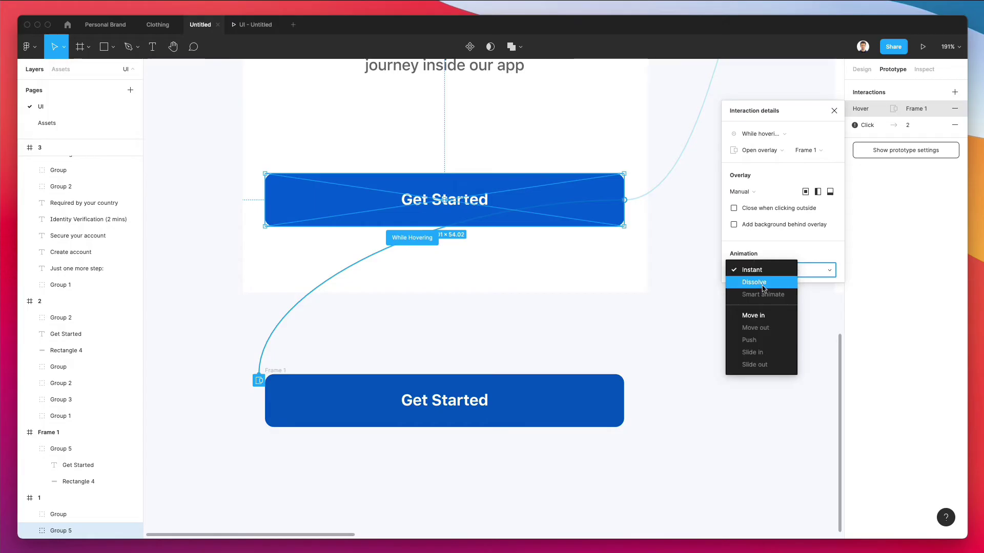
pyautogui.click(763, 286)
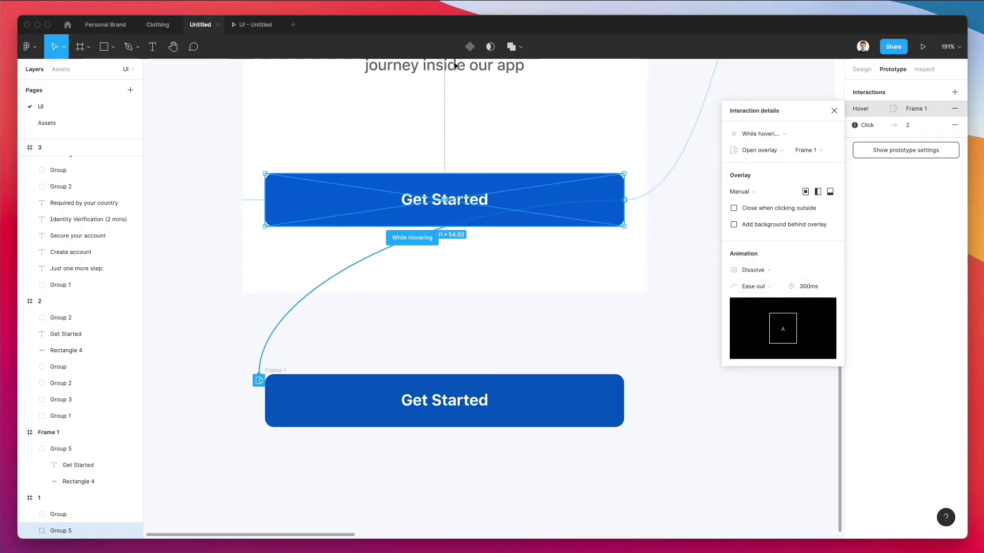
pyautogui.hotkey('ctrl', 'Tab')
# - Alt-drag banking frame 4 to the right to create frame 5
pyautogui.click(563, 279)
pyautogui.scroll(-6, 564, 279)
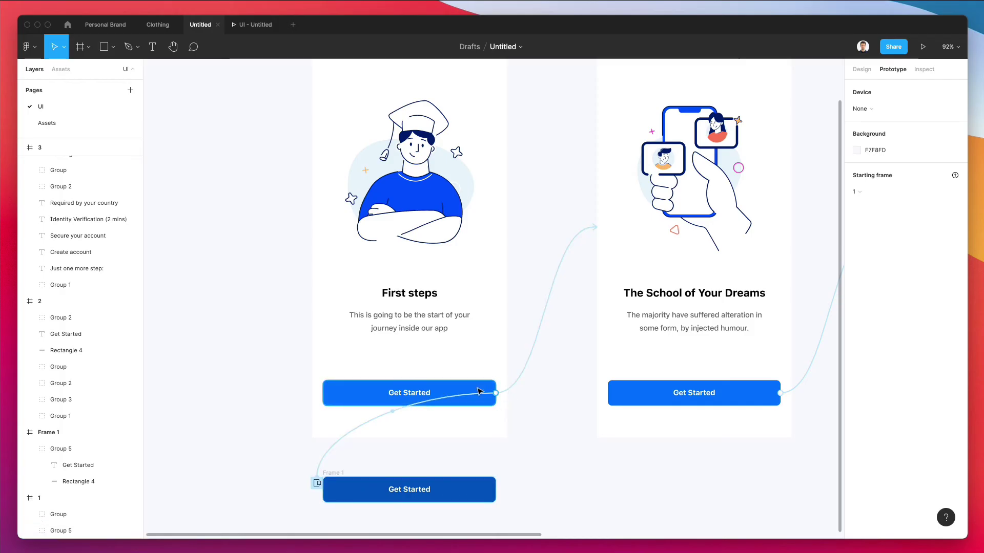
pyautogui.scroll(-3, 479, 390)
pyautogui.scroll(2, 479, 392)
pyautogui.hscroll(2, 479, 391)
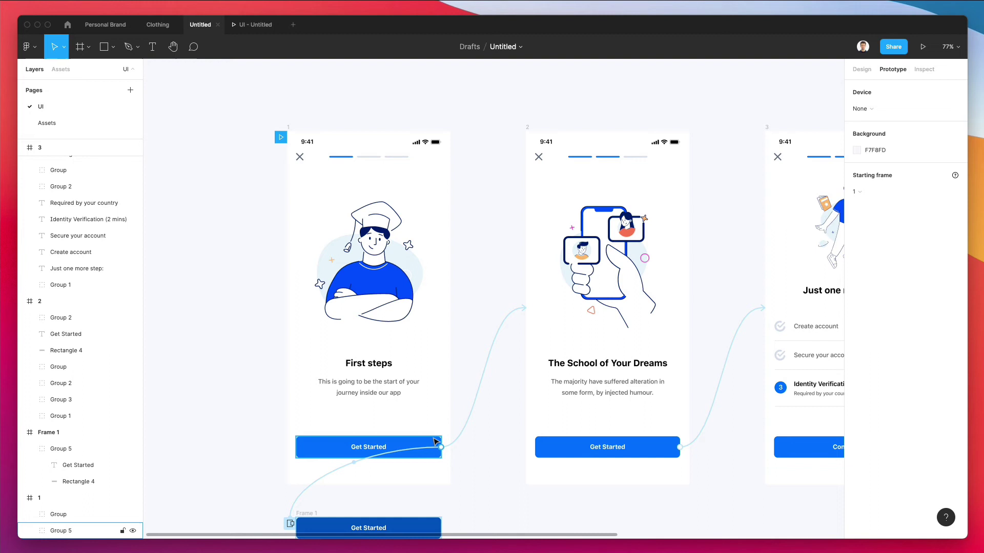
pyautogui.scroll(-1, 438, 439)
pyautogui.hscroll(1, 439, 440)
pyautogui.hscroll(10, 435, 442)
pyautogui.scroll(1, 435, 442)
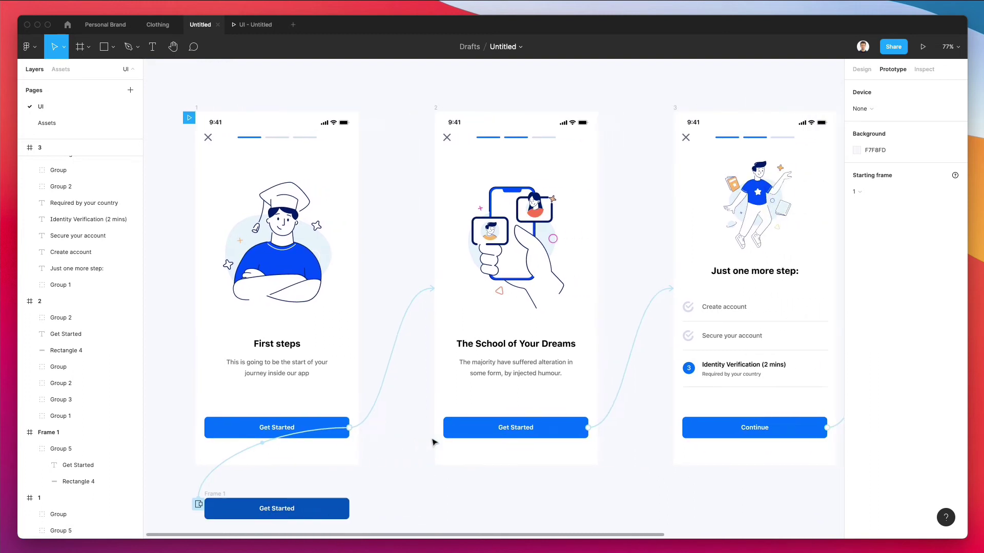
pyautogui.hscroll(14, 416, 440)
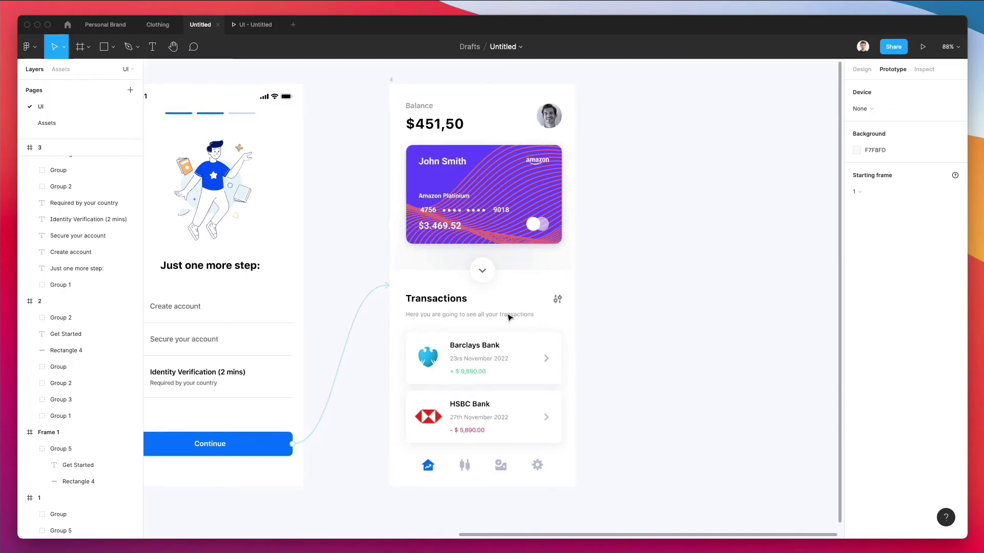
pyautogui.scroll(3, 509, 316)
pyautogui.scroll(1, 510, 316)
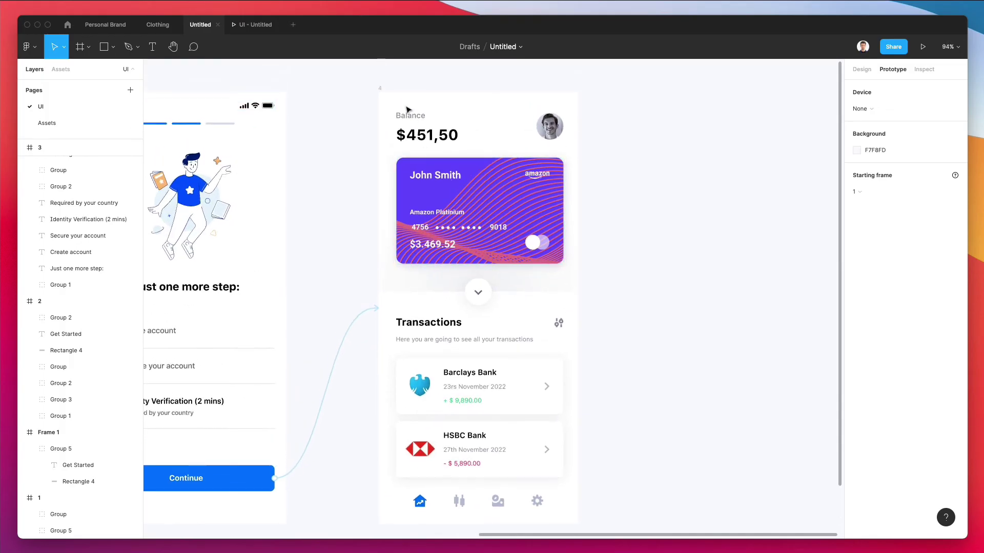
pyautogui.hscroll(1, 379, 91)
pyautogui.click(372, 85)
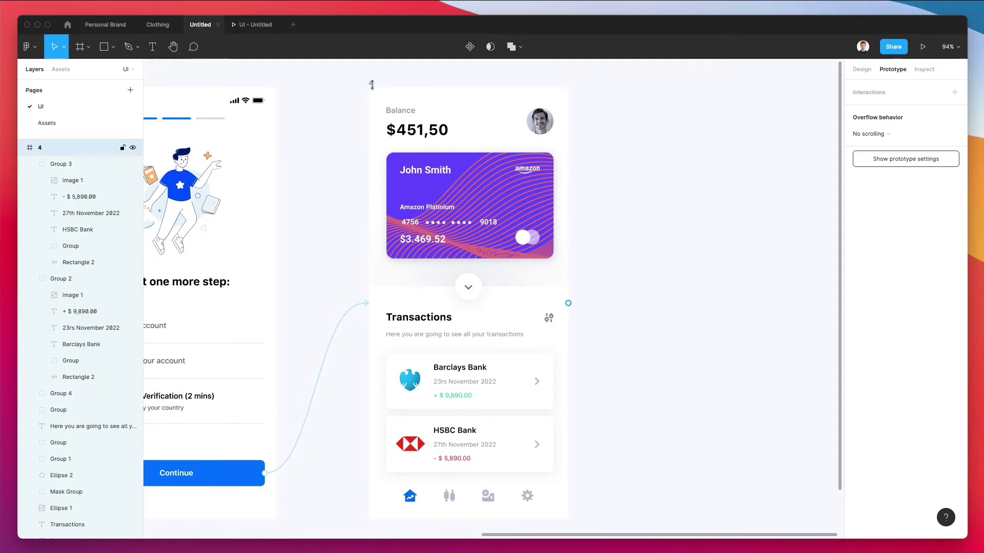
pyautogui.moveTo(402, 147); pyautogui.dragTo(710, 149)
# - Nudge the balance card in frame 5 slightly upward
pyautogui.hscroll(4, 708, 149)
pyautogui.click(484, 259)
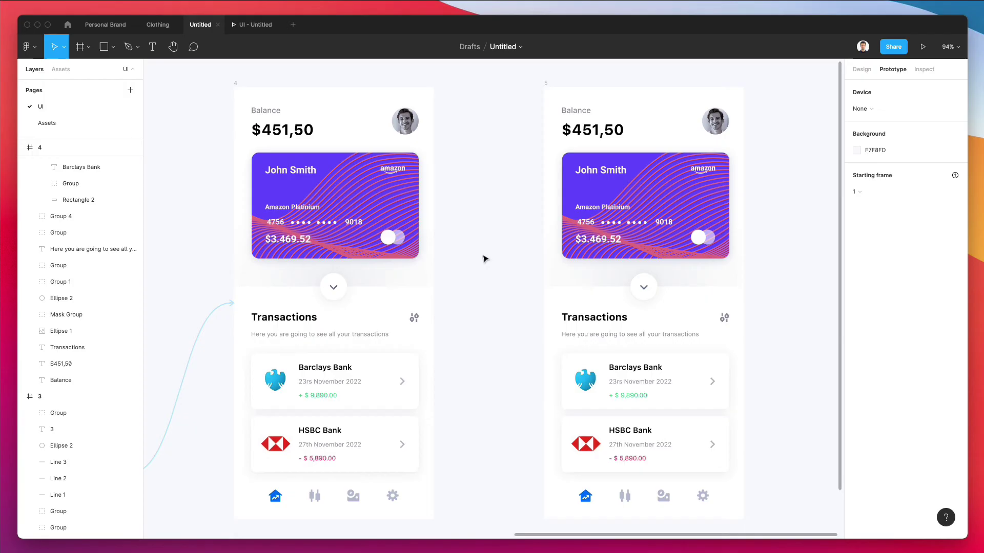
pyautogui.moveTo(633, 211); pyautogui.dragTo(634, 200)
pyautogui.click(449, 149)
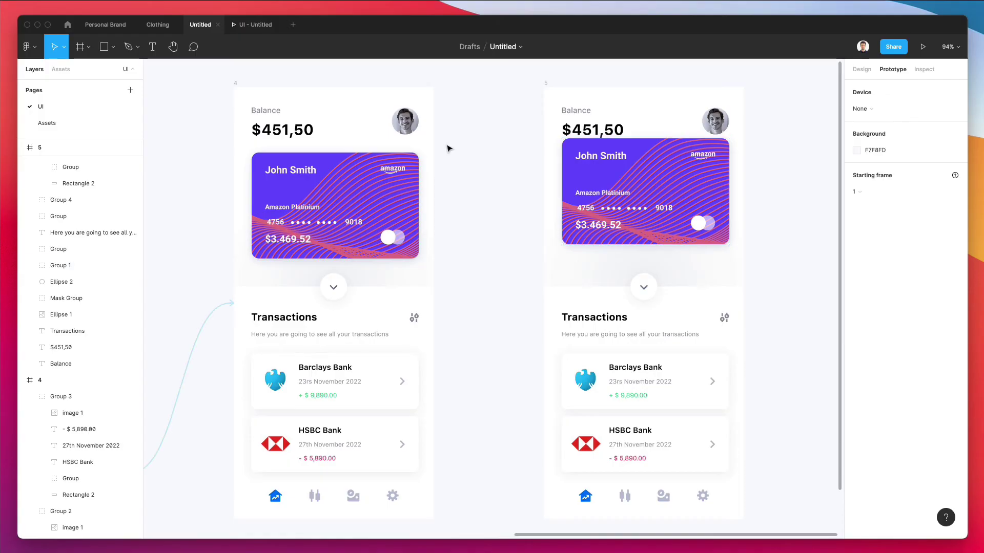
pyautogui.click(236, 82)
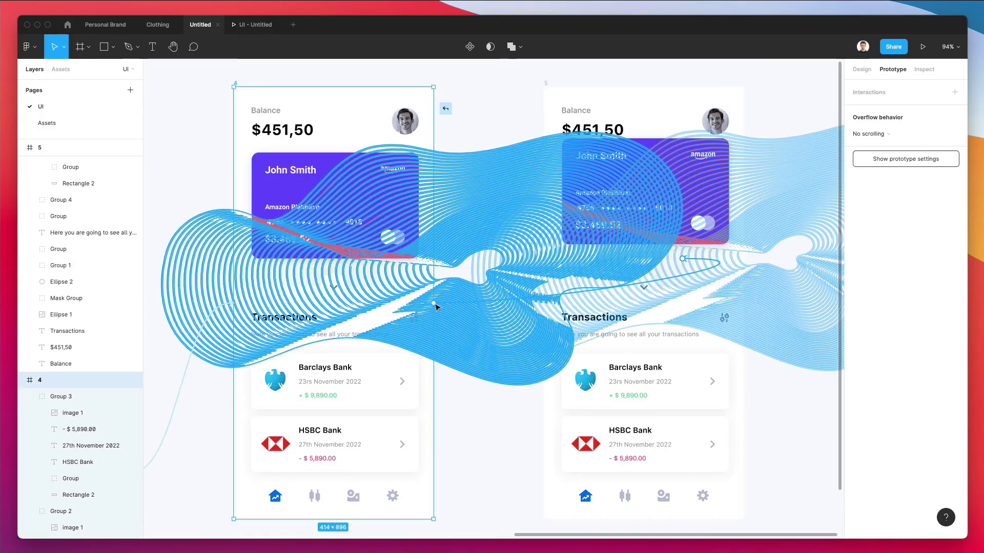
# - Link frame 4 to frame 5 on click with Smart animate, then play it in the preview
pyautogui.moveTo(433, 304); pyautogui.dragTo(645, 200)
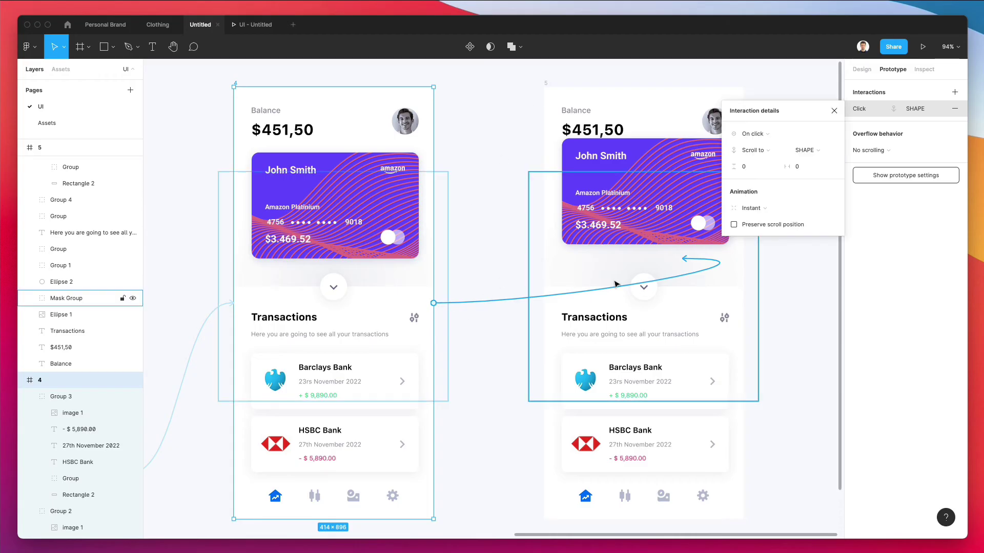
pyautogui.press('Delete')
pyautogui.moveTo(434, 304)
pyautogui.mouseDown()
pyautogui.moveTo(545, 408)
pyautogui.moveTo(545, 439)
pyautogui.moveTo(556, 440)
pyautogui.mouseUp()
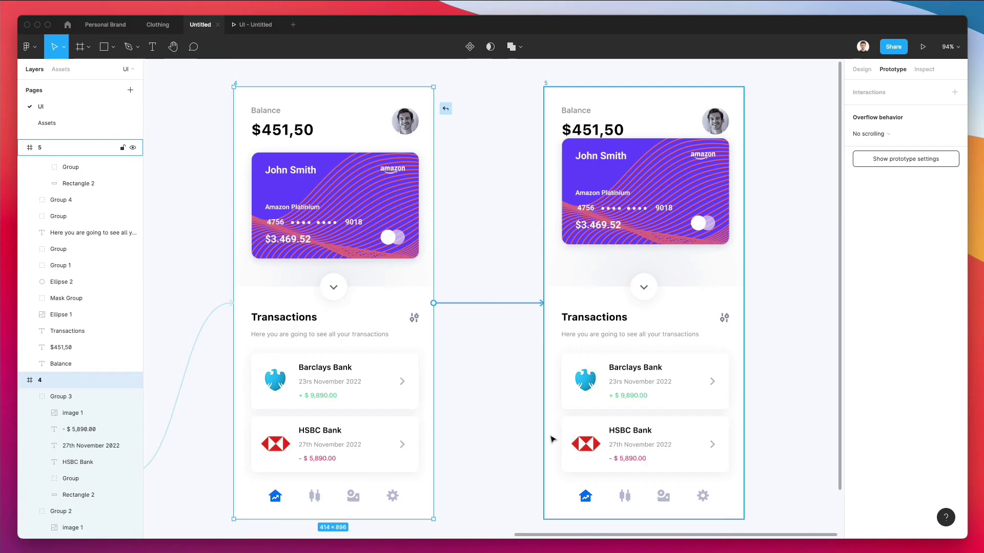
pyautogui.moveTo(551, 439); pyautogui.dragTo(552, 439)
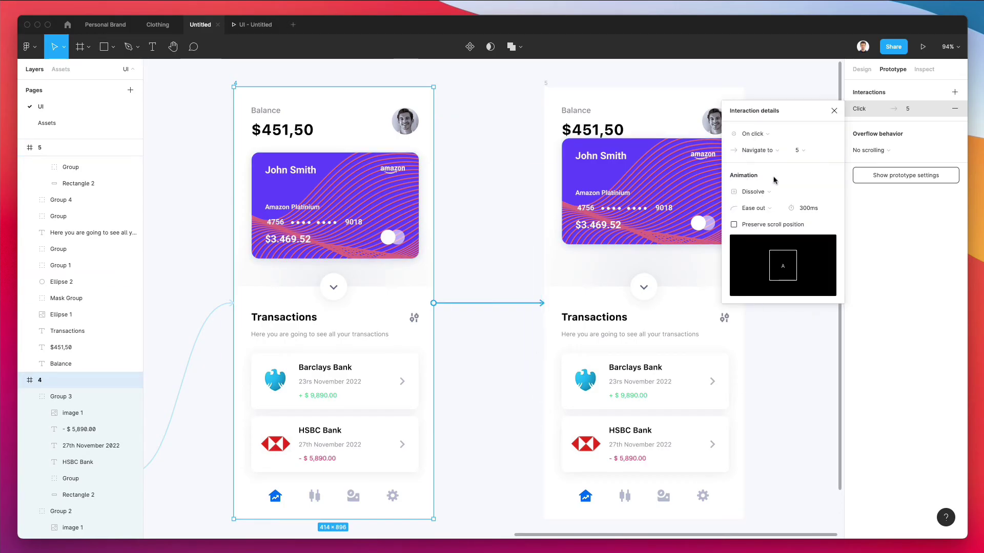
pyautogui.click(758, 193)
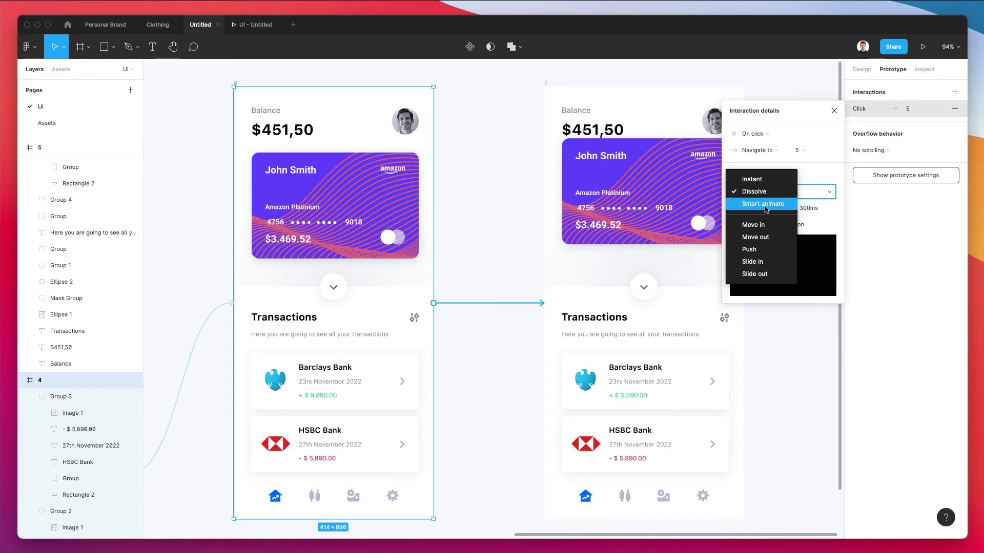
pyautogui.click(766, 204)
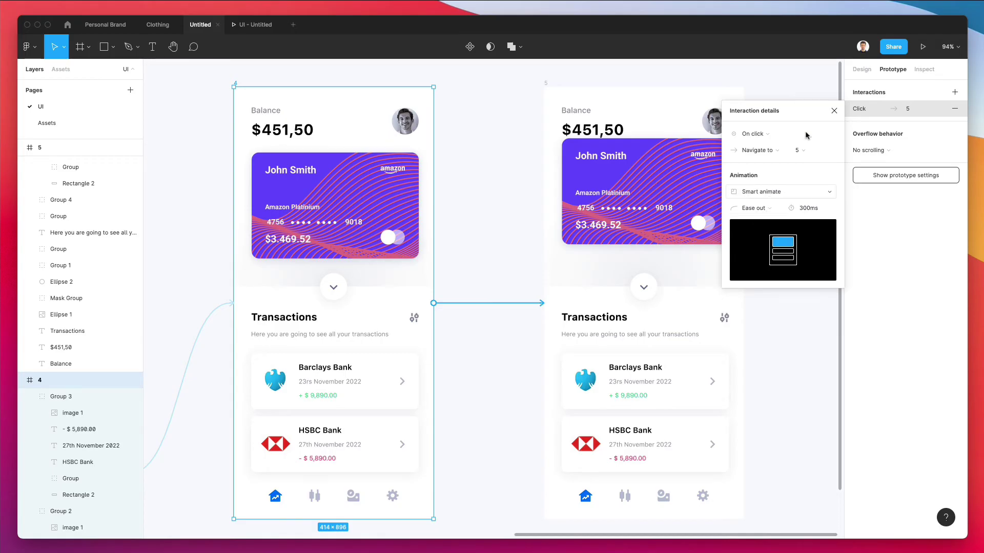
pyautogui.click(922, 48)
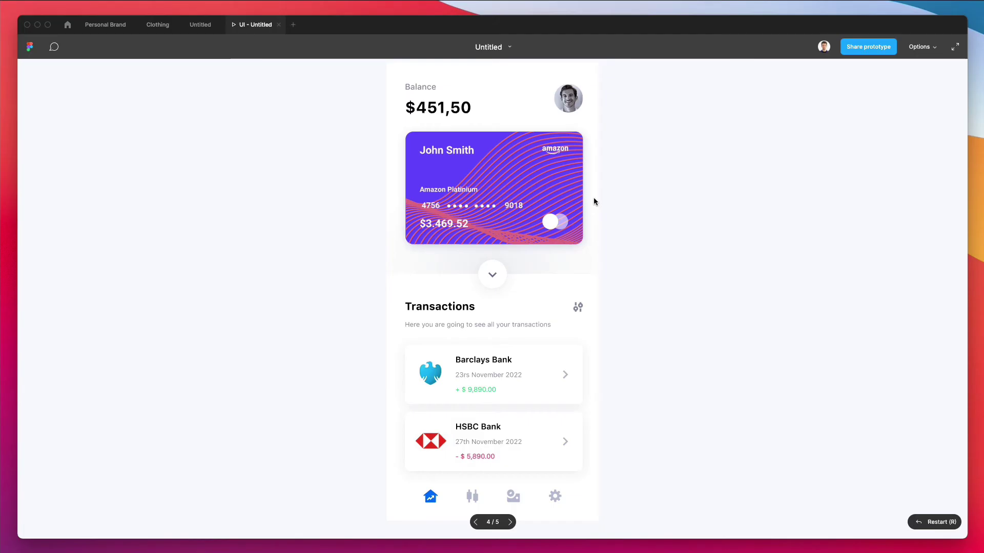
pyautogui.click(200, 25)
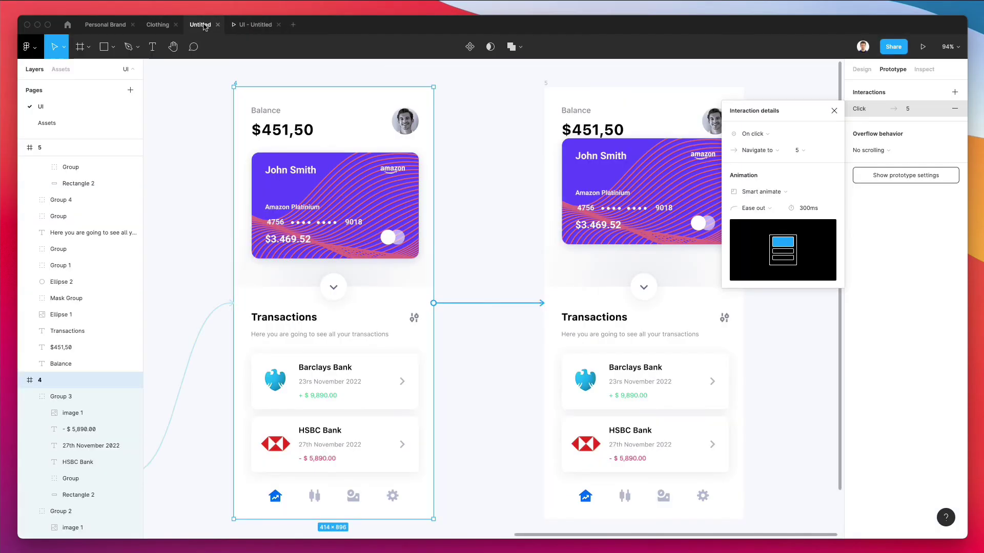
# - Change frame 4's trigger to While hovering and test the card sliding into frame 5
pyautogui.click(747, 134)
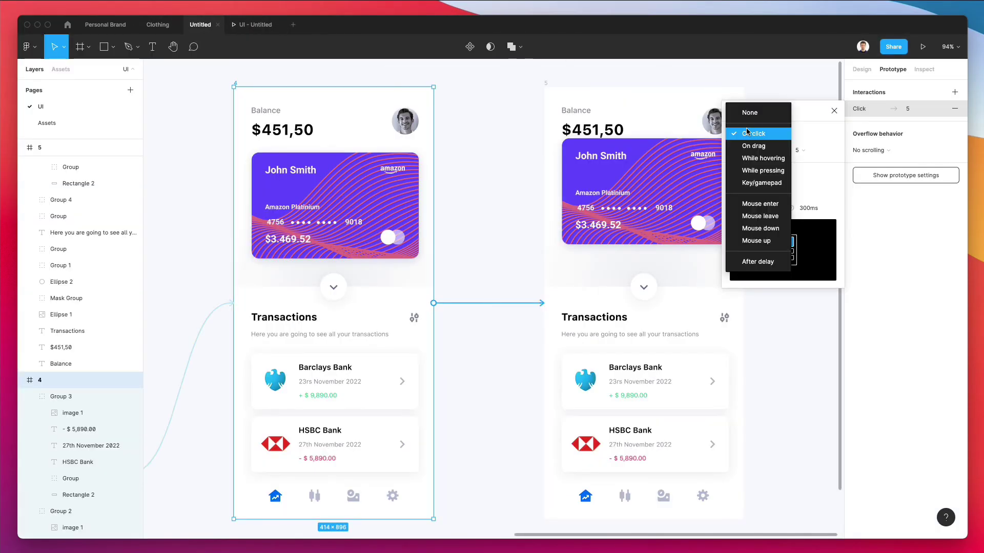
pyautogui.click(764, 158)
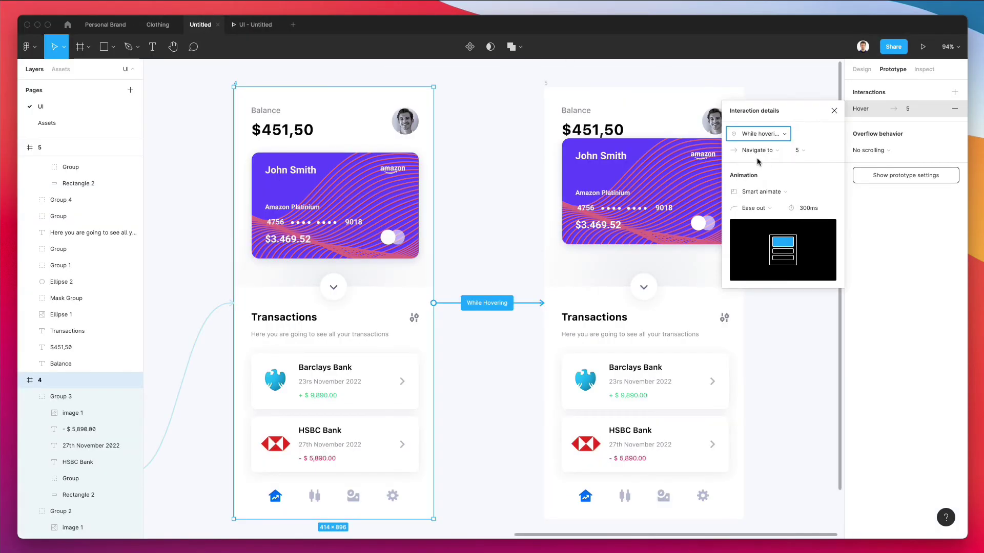
pyautogui.click(922, 46)
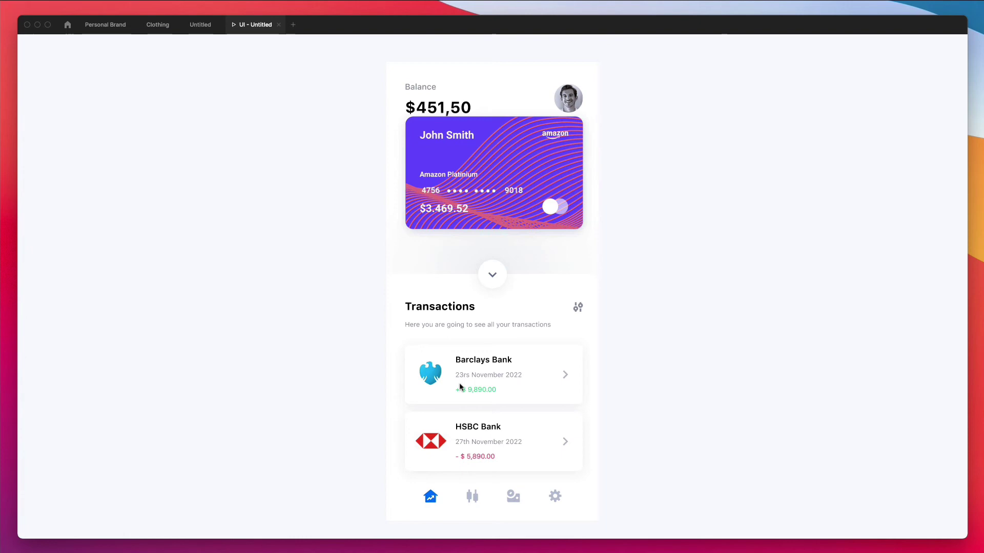
pyautogui.click(200, 25)
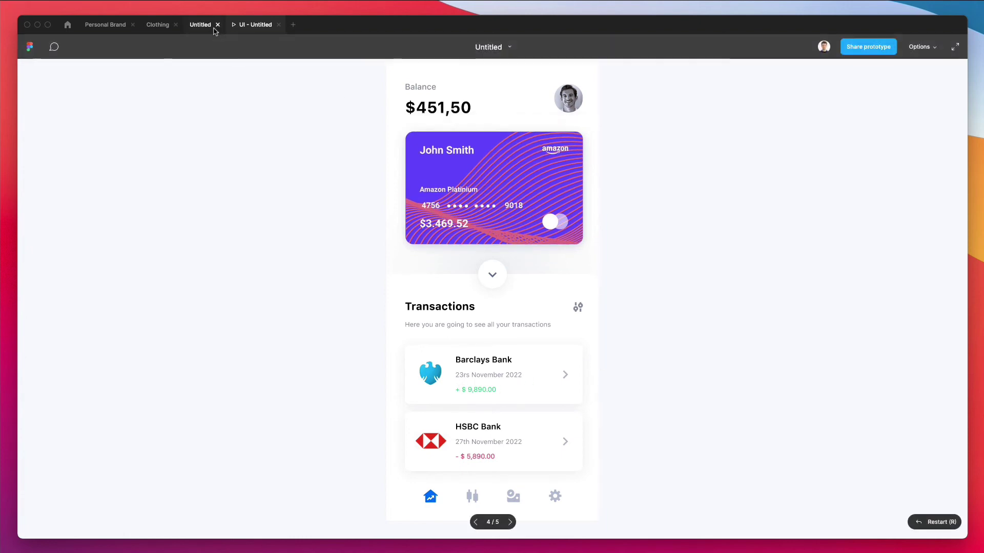
pyautogui.hscroll(-1, 569, 256)
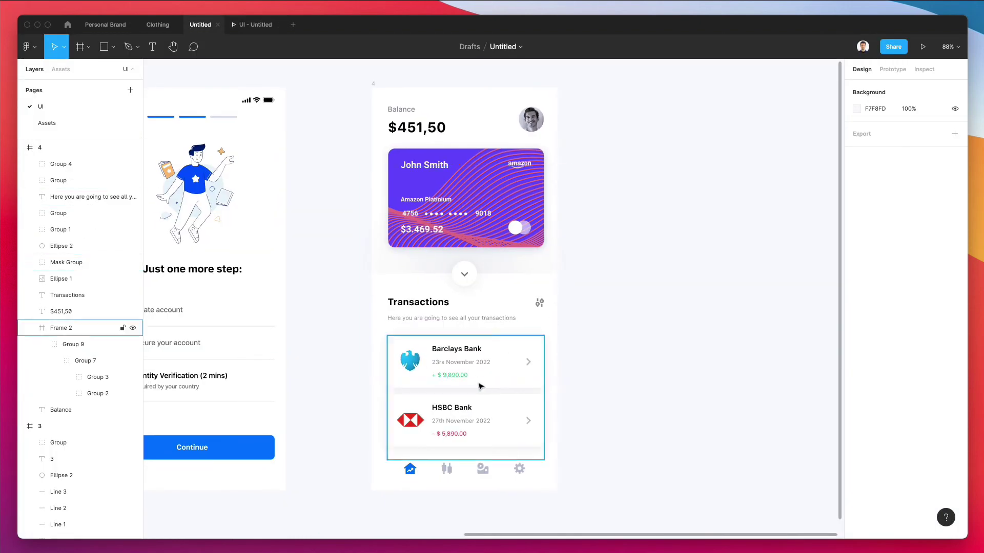
# - Unframe the Barclays and HSBC cards and place a copy beside the originals
pyautogui.click(439, 389)
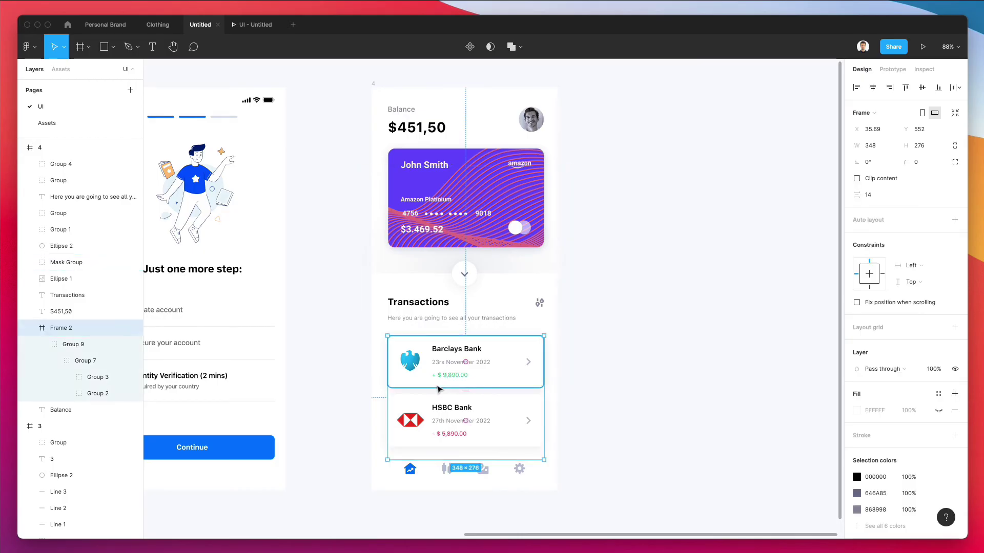
pyautogui.press('super+shift+g')
pyautogui.press('super+shift+g')
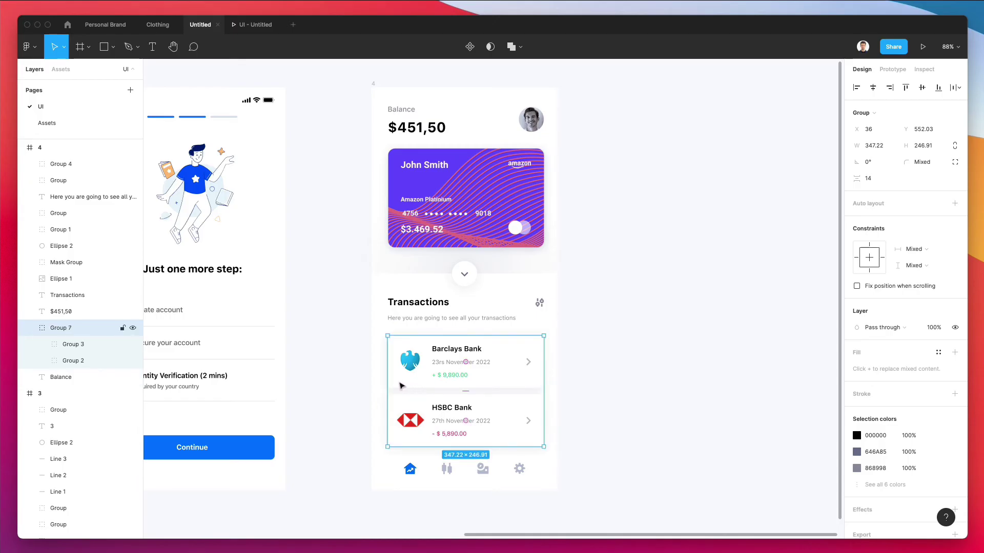
pyautogui.moveTo(401, 385); pyautogui.dragTo(561, 418)
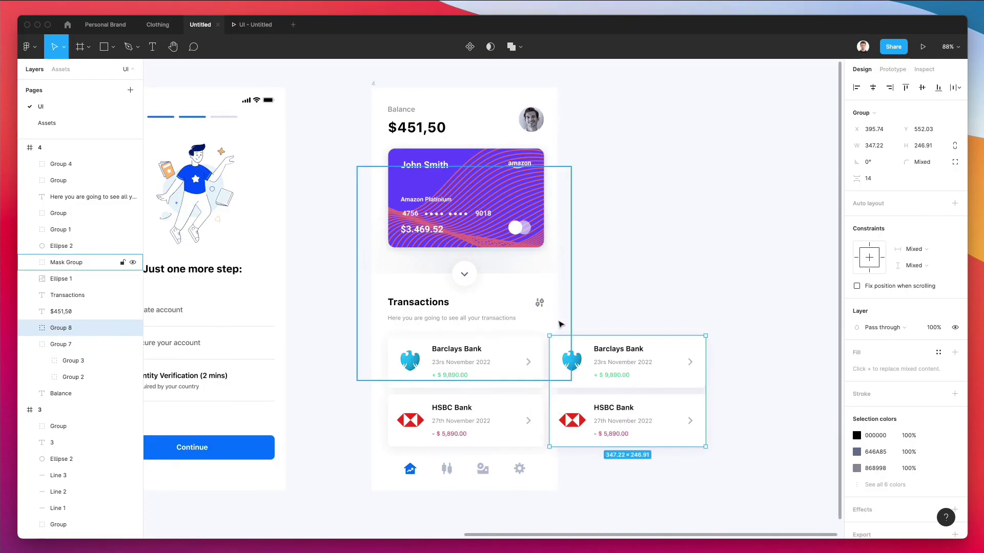
pyautogui.moveTo(560, 337); pyautogui.dragTo(576, 340)
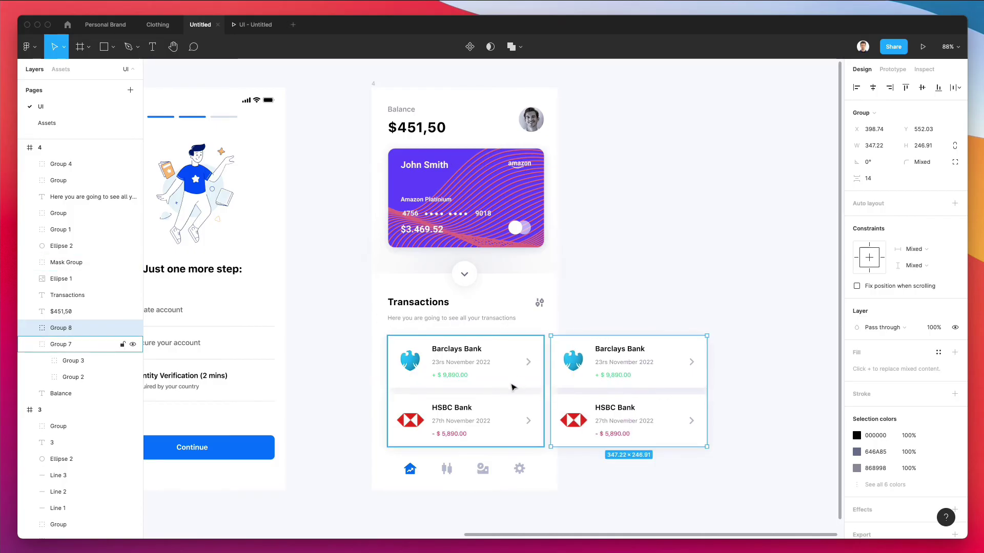
# - Group both card columns and wrap them in a new frame, Frame 2
pyautogui.keyDown('shift'); pyautogui.click(512, 387); pyautogui.keyUp('shift')
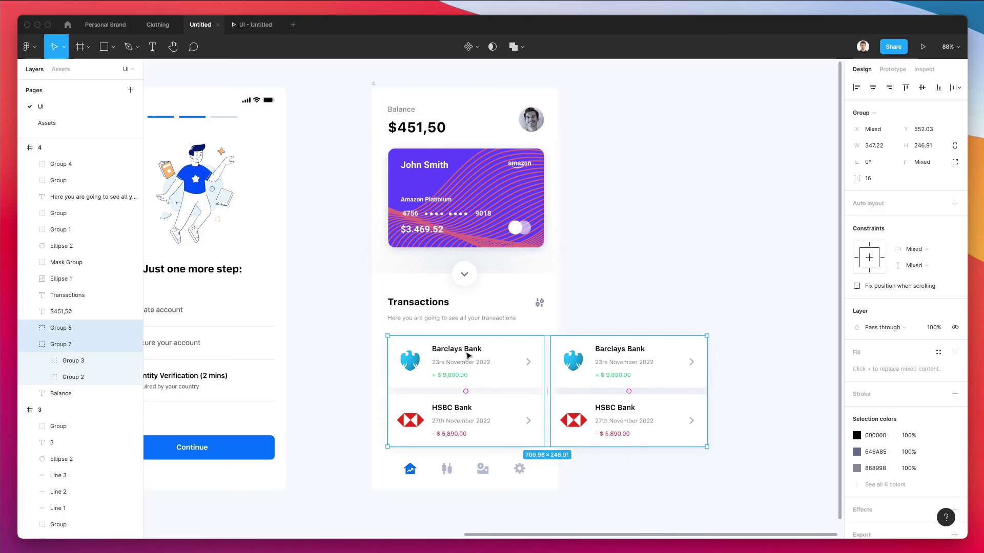
pyautogui.press('super+g')
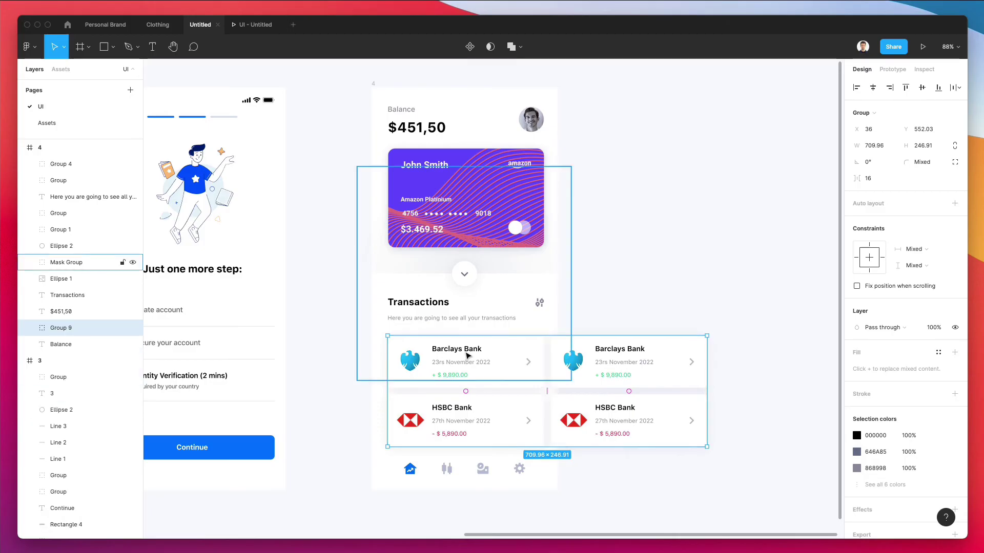
pyautogui.rightClick(79, 333)
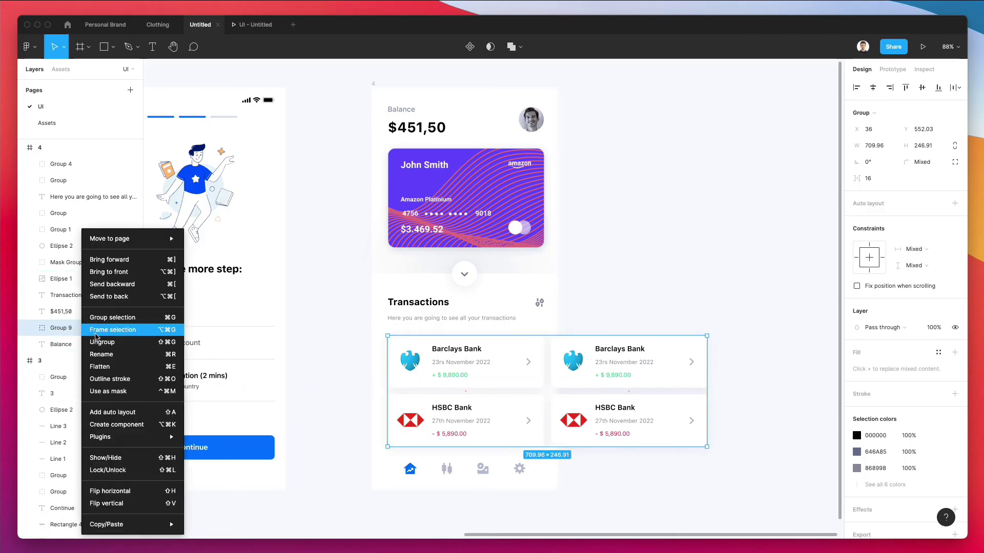
pyautogui.click(96, 331)
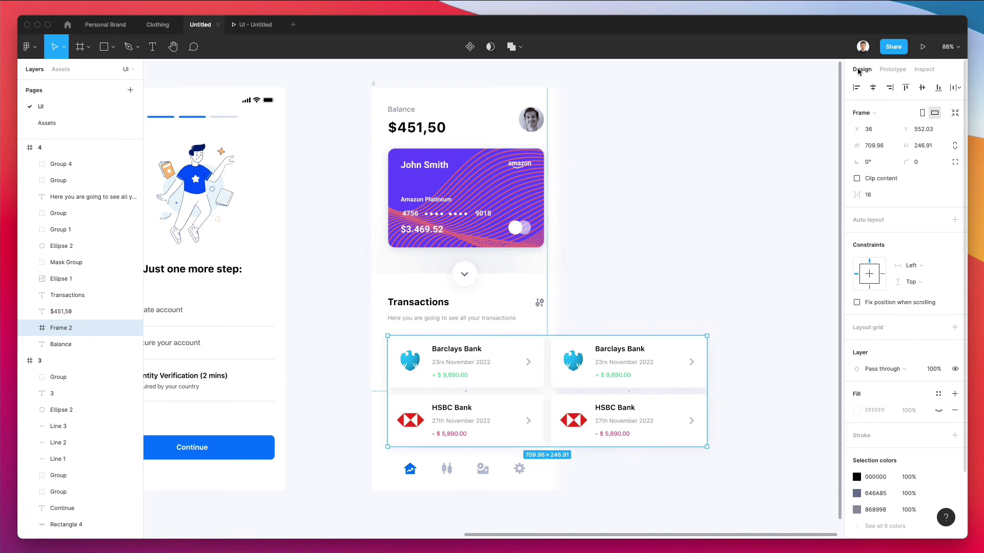
# - Set Frame 2's overflow behavior to Horizontal scrolling in the Prototype settings
pyautogui.click(890, 73)
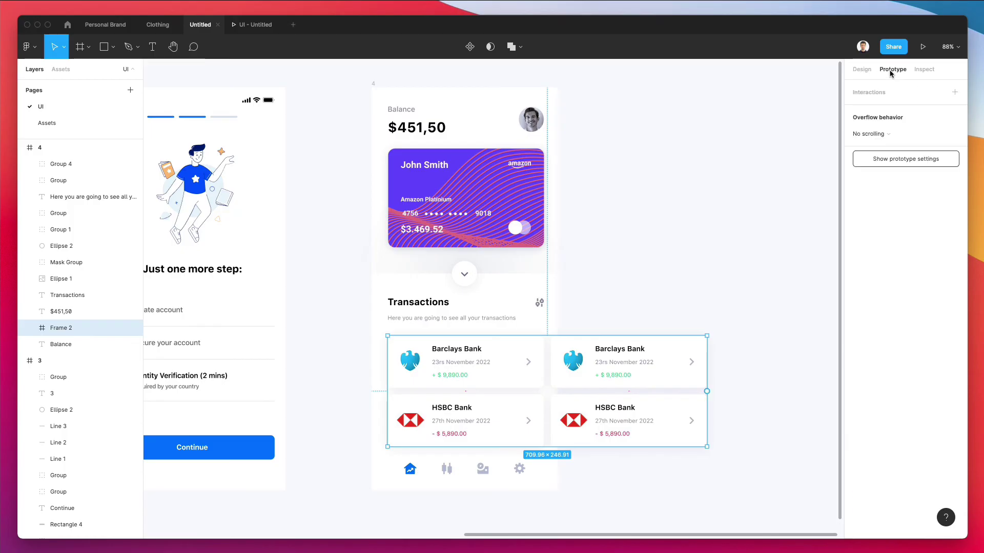
pyautogui.click(872, 135)
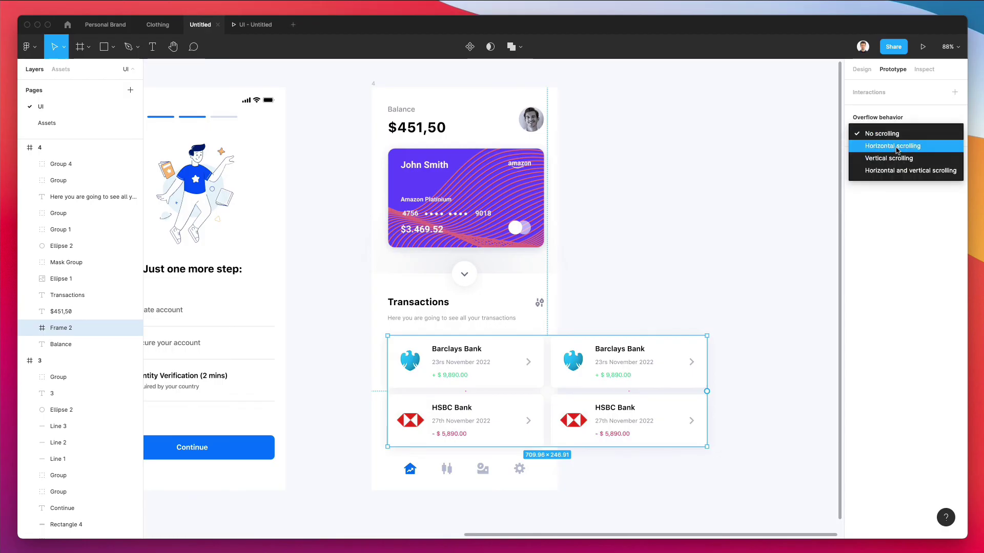
pyautogui.click(897, 148)
# - Preview the prototype, scroll the transaction cards sideways, then return to the editor
pyautogui.click(922, 47)
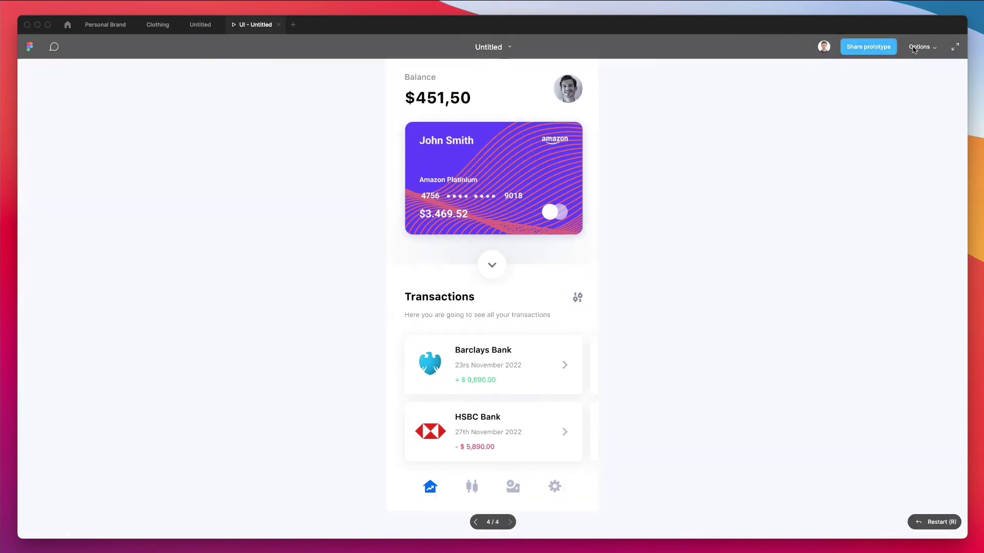
pyautogui.hscroll(2, 534, 367)
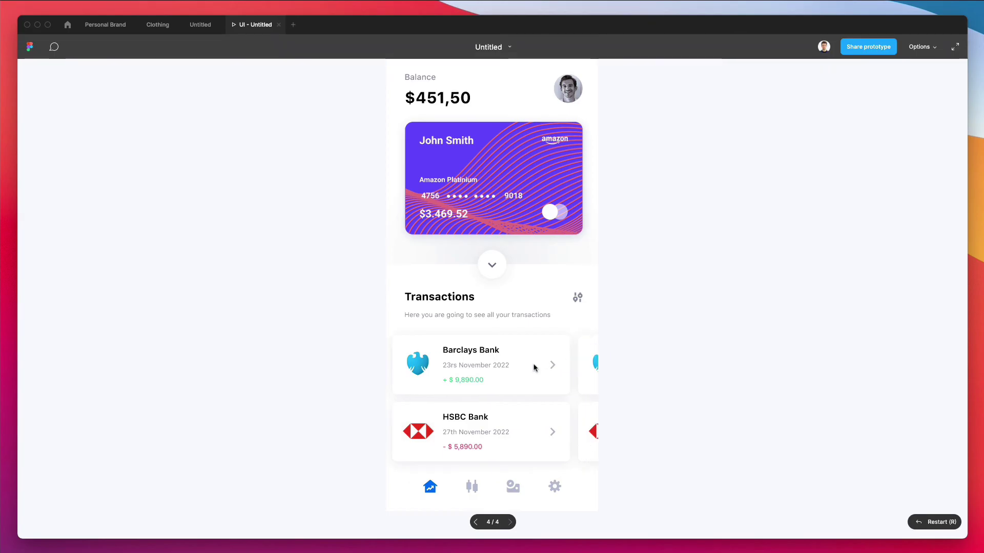
pyautogui.hscroll(-3, 534, 367)
pyautogui.hscroll(2, 533, 367)
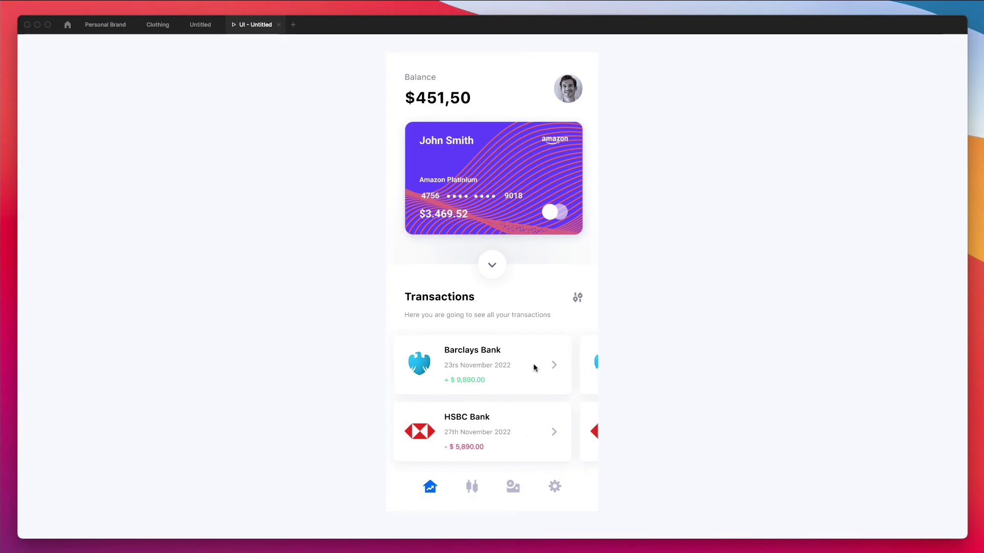
pyautogui.hscroll(2, 535, 367)
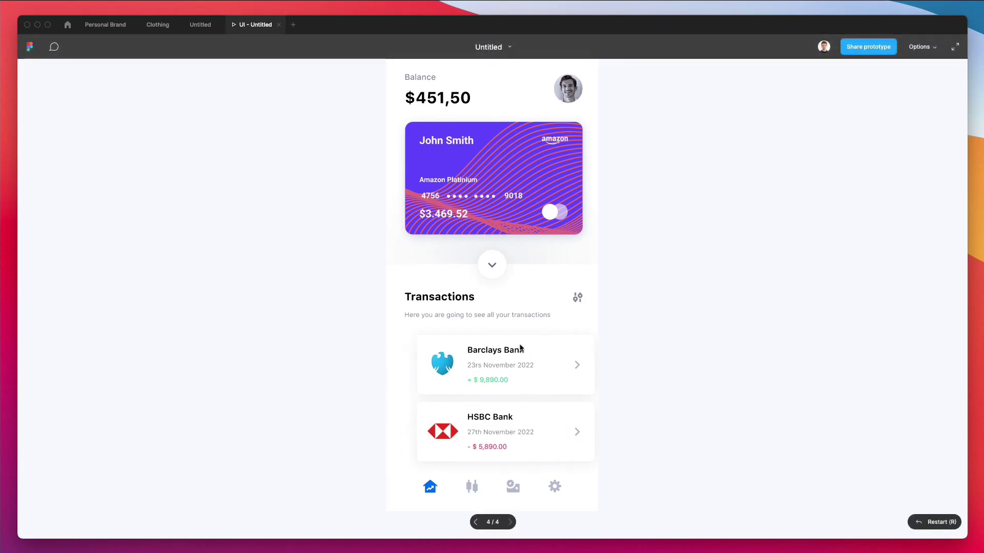
pyautogui.click(199, 25)
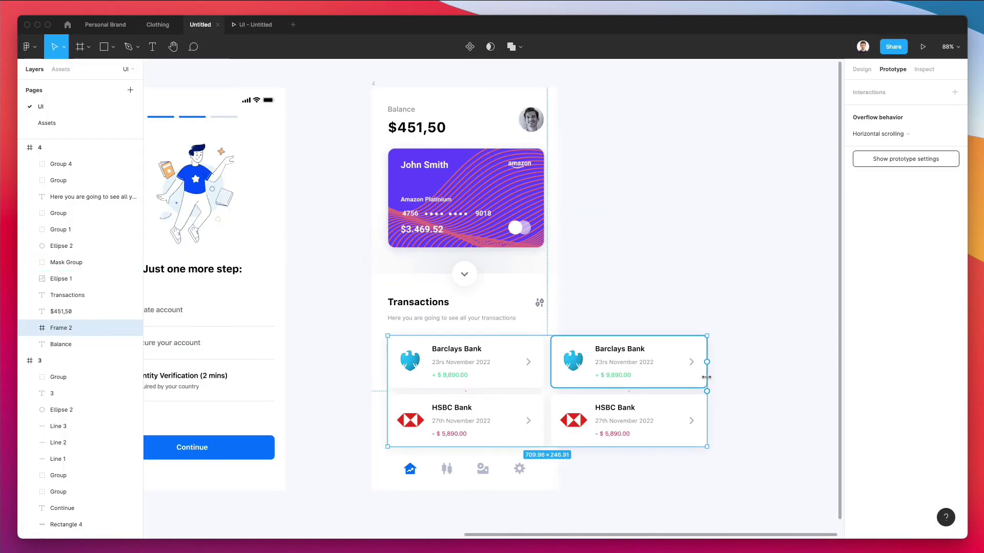
# - Narrow Frame 2 to about 348 wide and confirm the cards scroll sideways in the preview
pyautogui.moveTo(706, 378); pyautogui.dragTo(543, 368)
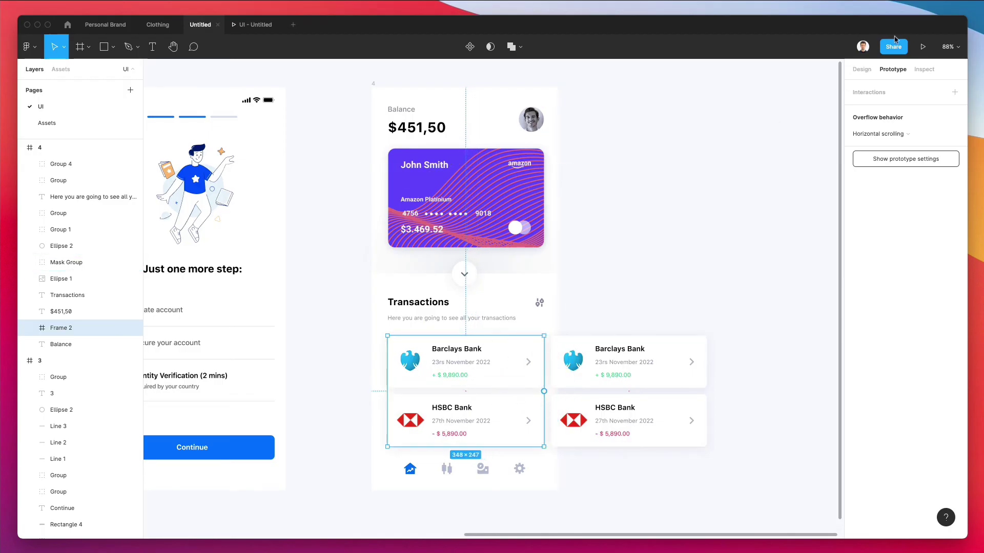
pyautogui.click(922, 47)
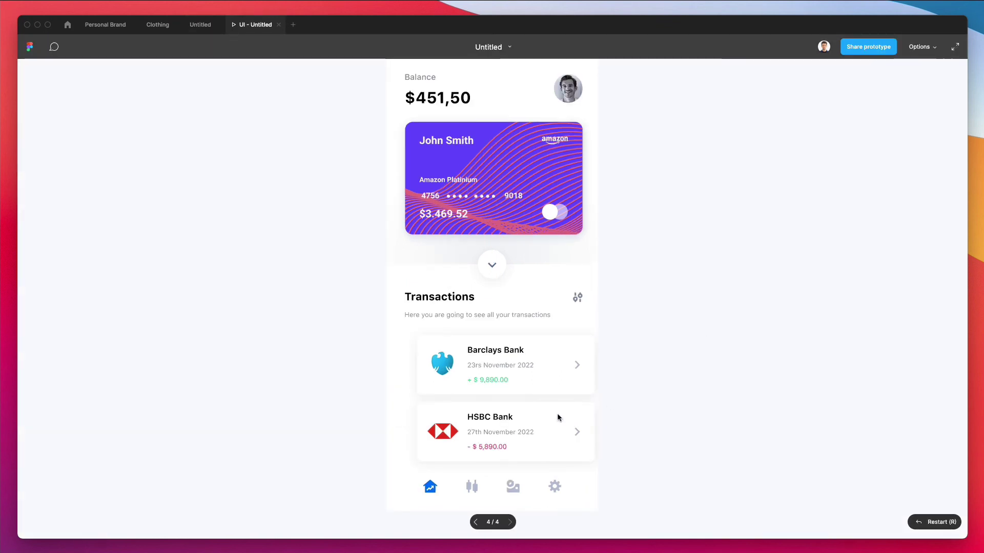
pyautogui.hscroll(5, 513, 400)
pyautogui.hscroll(-2, 514, 399)
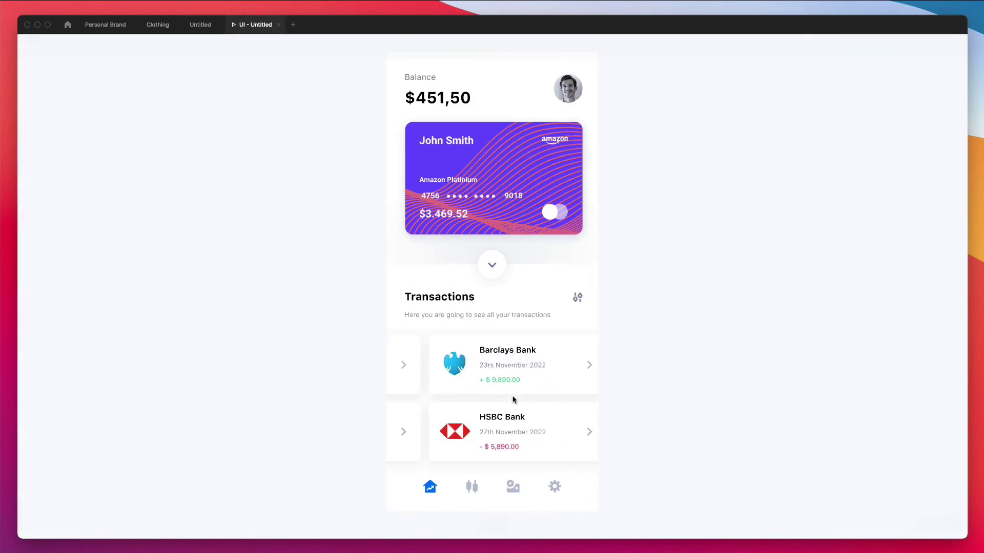
pyautogui.hscroll(2, 513, 400)
pyautogui.hscroll(-1, 514, 399)
pyautogui.hscroll(4, 514, 400)
pyautogui.hscroll(-3, 512, 399)
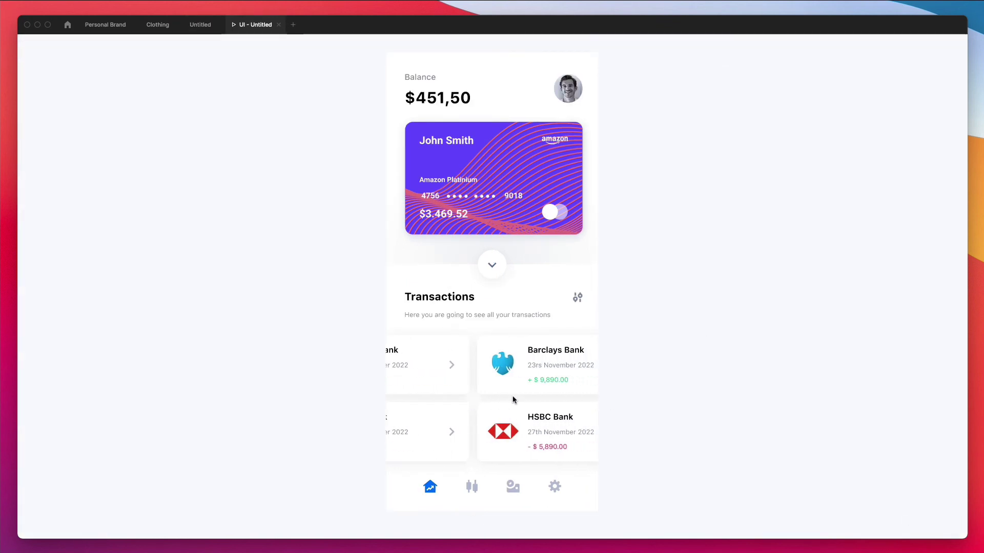
pyautogui.hscroll(3, 512, 397)
pyautogui.hscroll(-3, 513, 397)
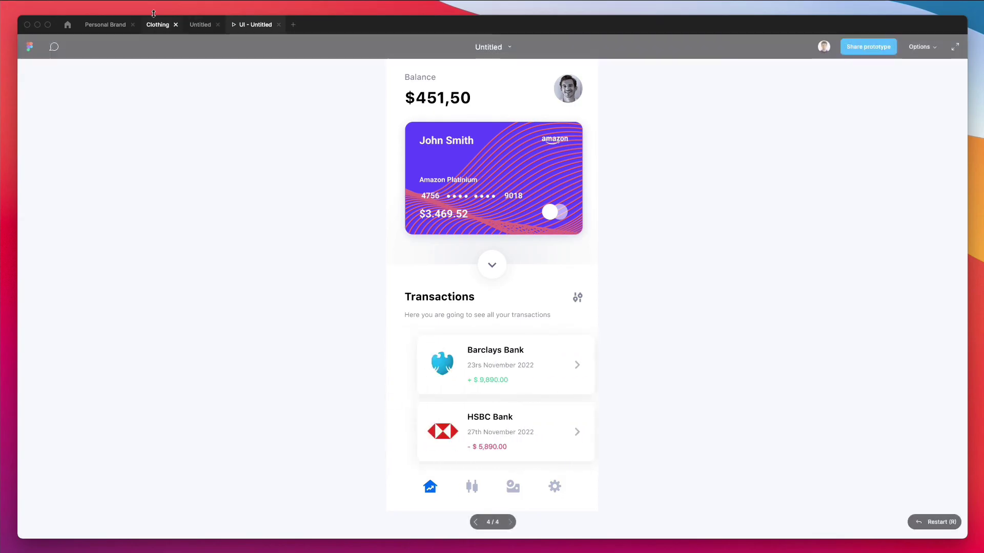
pyautogui.click(200, 25)
pyautogui.click(622, 190)
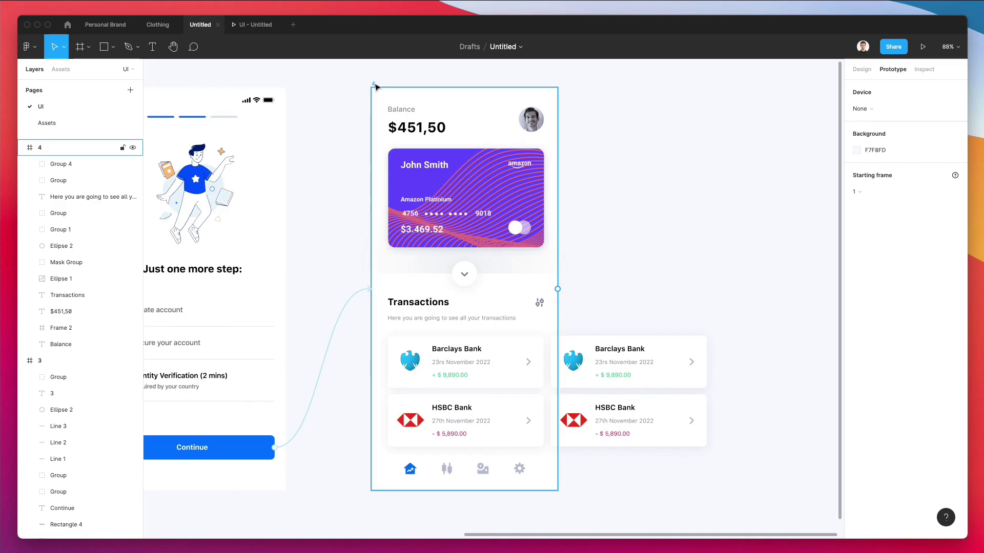
# - Turn on Clip content for frame 4 in the Design panel, hiding the second card column
pyautogui.click(860, 72)
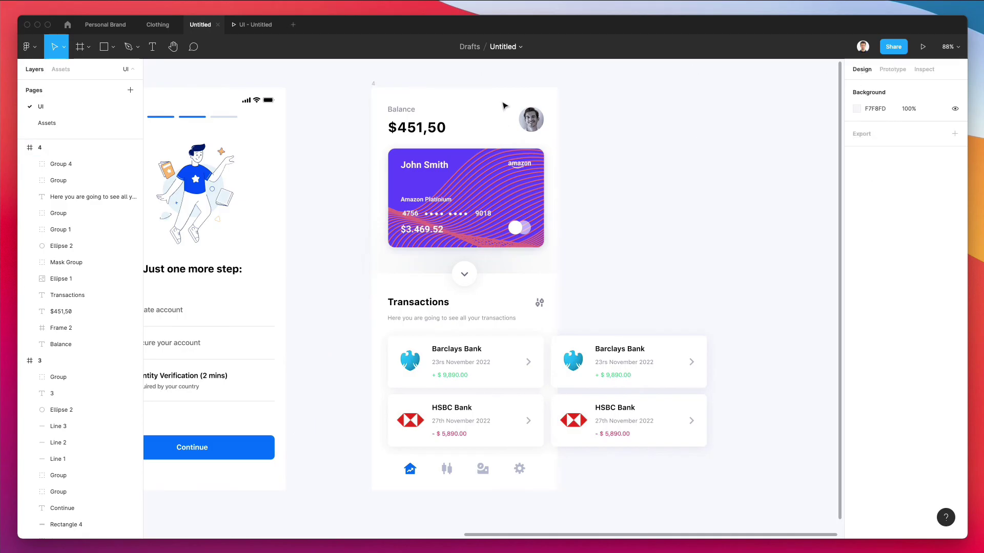
pyautogui.click(371, 89)
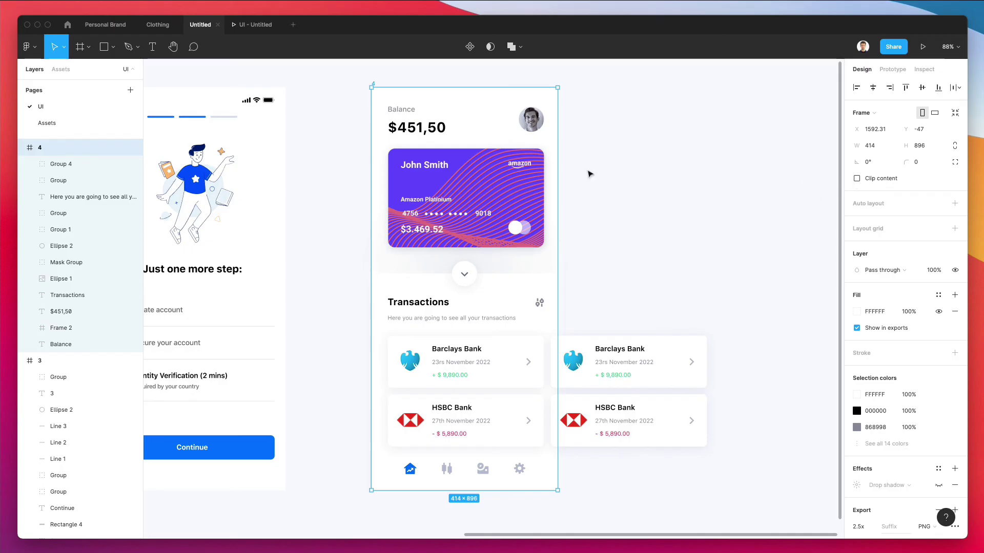
pyautogui.click(856, 179)
pyautogui.click(590, 363)
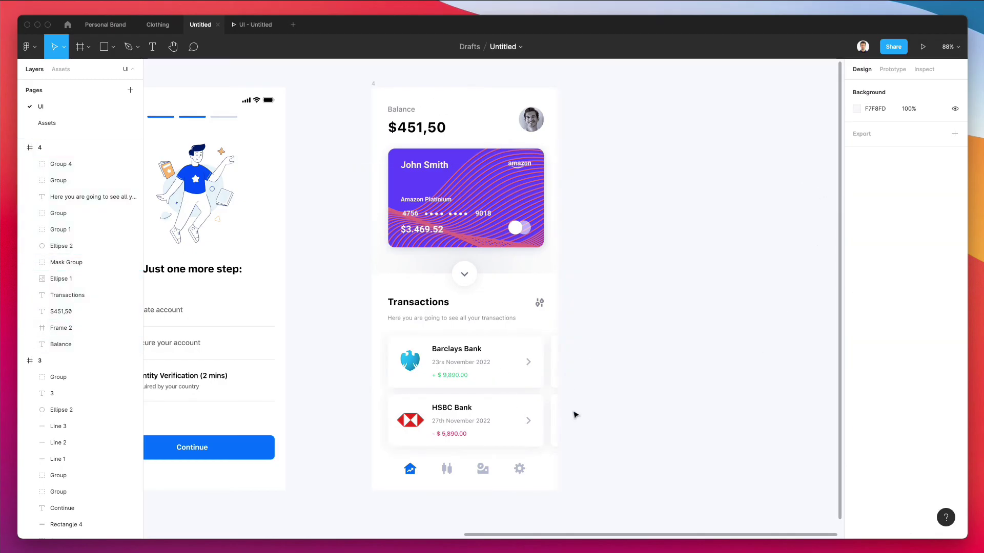